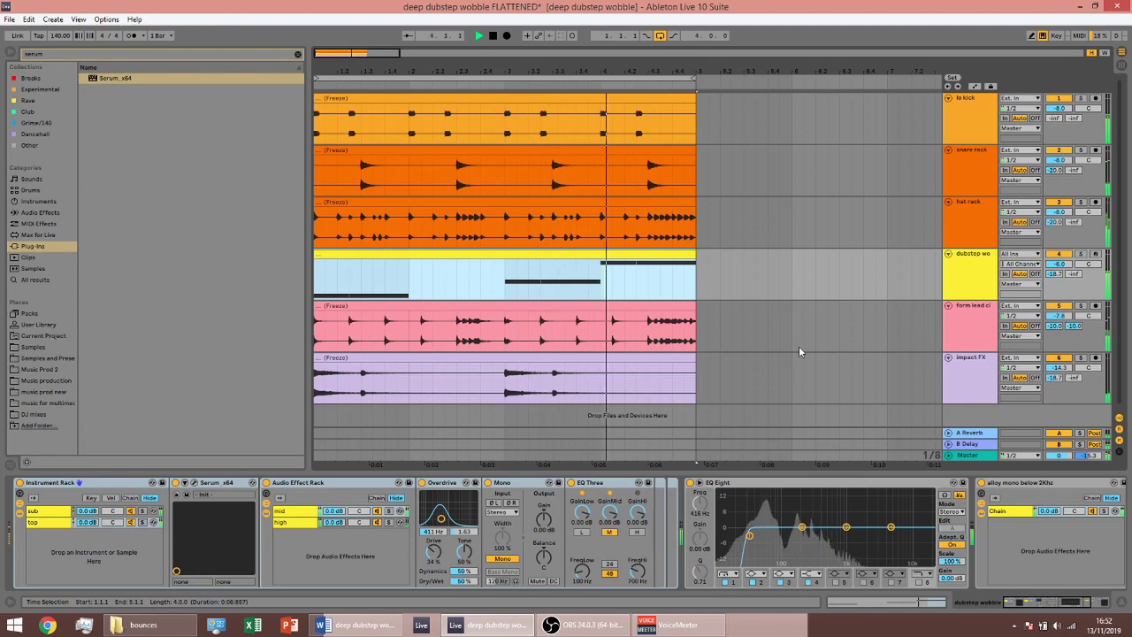
Solo the dubstep wobble track and play it back to hear the finished bass on its own
{"action": "key", "text": "space"}
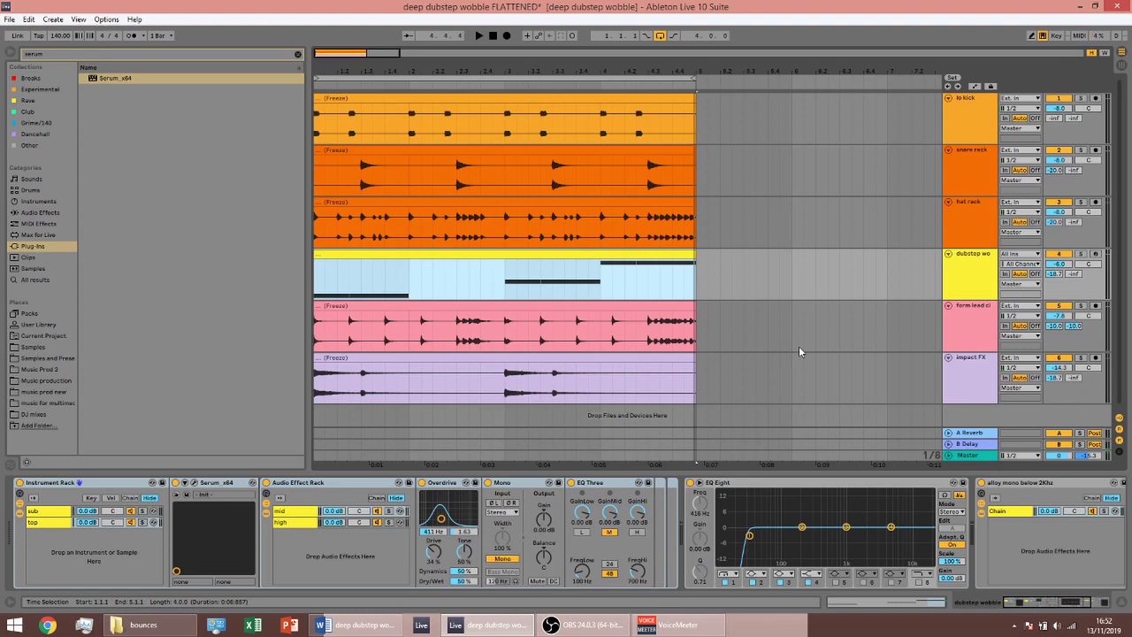
{"action": "left_click", "coordinate": [1079, 254]}
{"action": "key", "text": "space"}
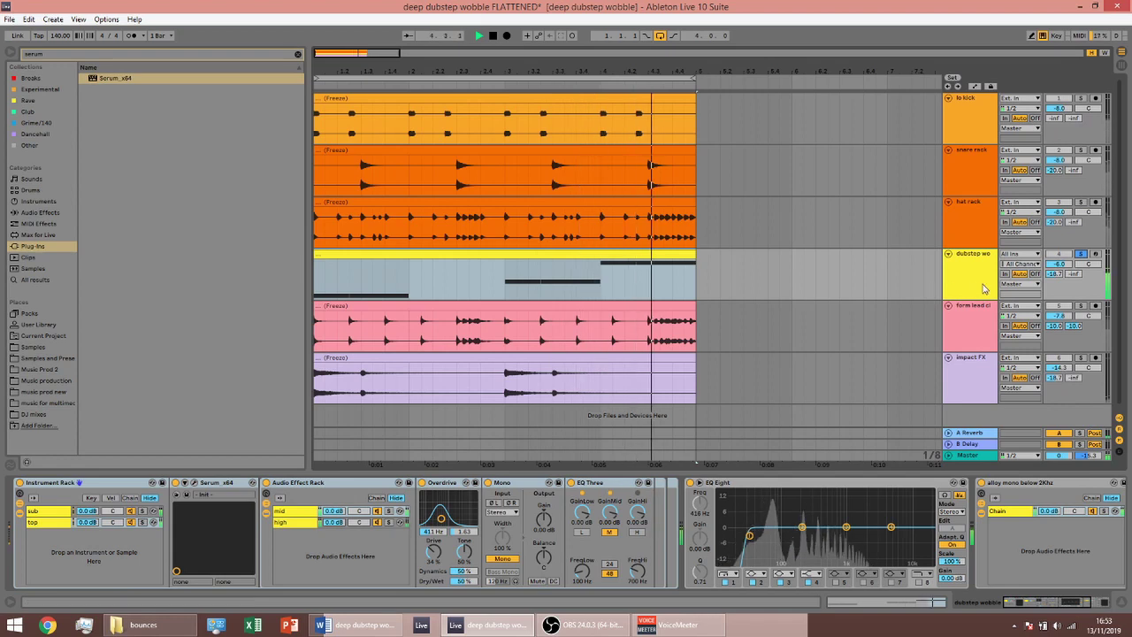
{"action": "key", "text": "space"}
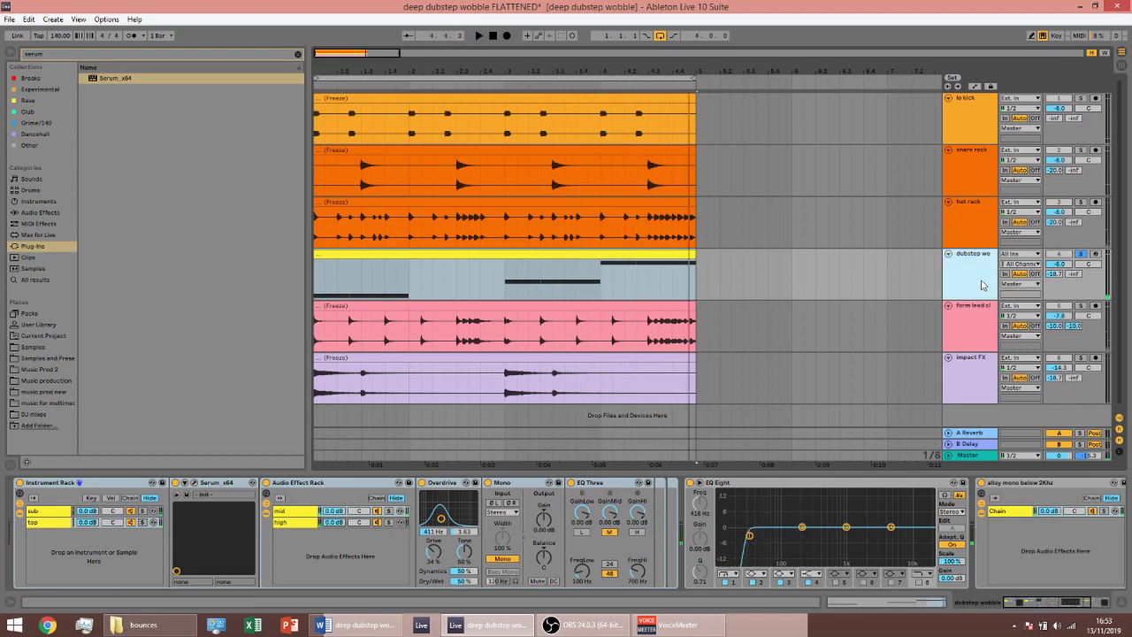
Add a yellow MIDI track with Serum_x64 below the dubstep wobble track, at a volume of -7 dB
{"action": "key", "text": "ctrl+shift+t"}
{"action": "right_click", "coordinate": [978, 320]}
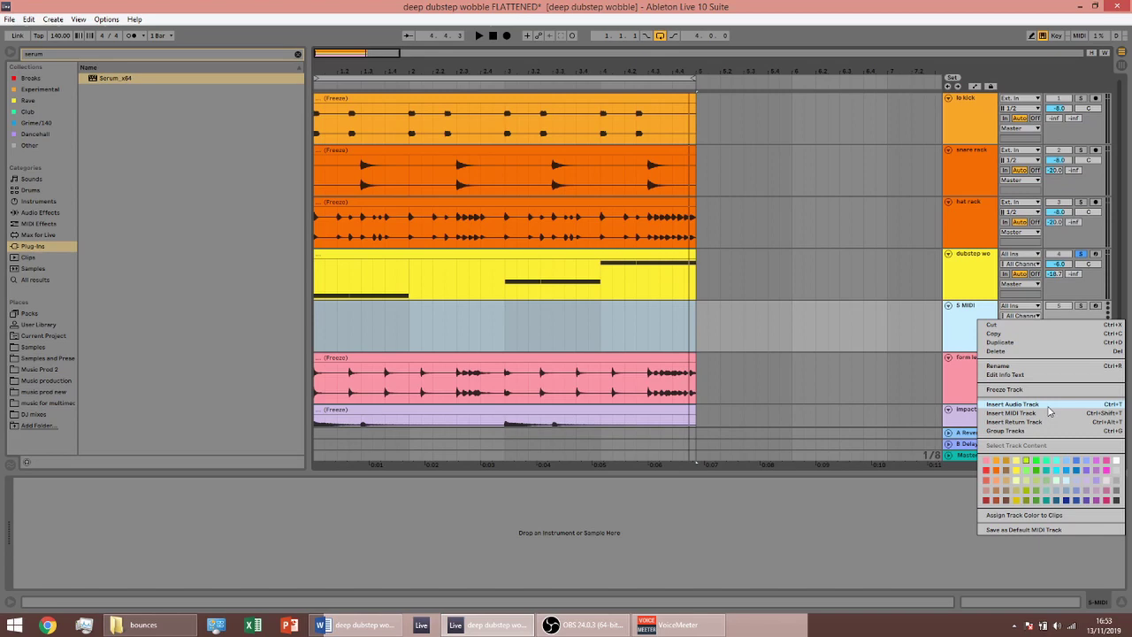
{"action": "left_click", "coordinate": [1019, 473]}
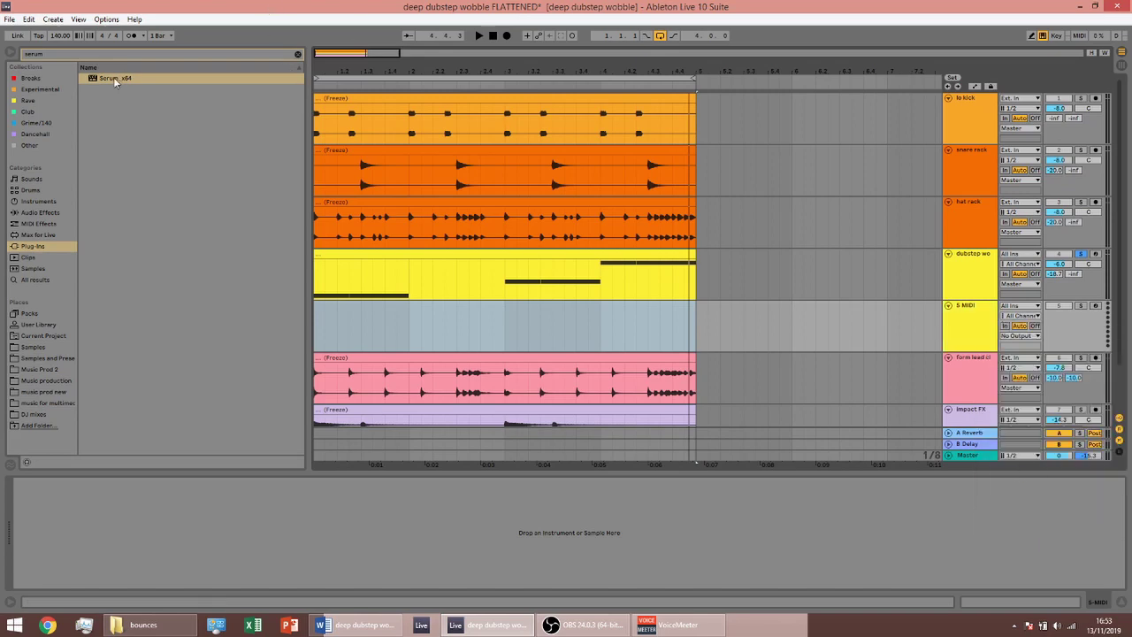
{"action": "left_click_drag", "start_coordinate": [114, 80], "coordinate": [522, 334]}
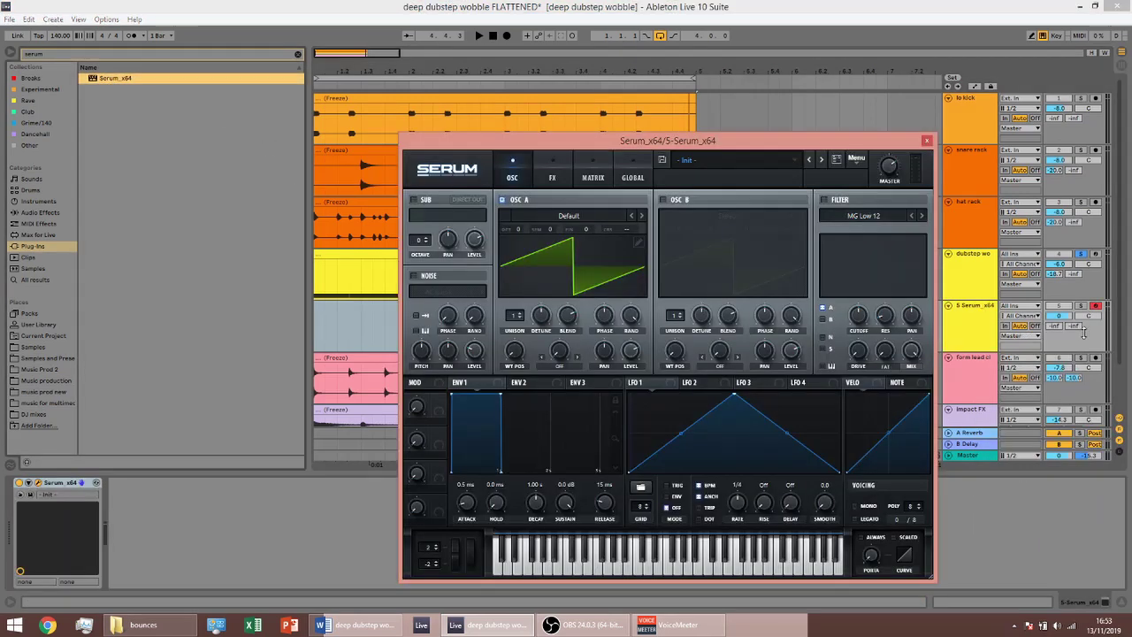
{"action": "left_click", "coordinate": [926, 140]}
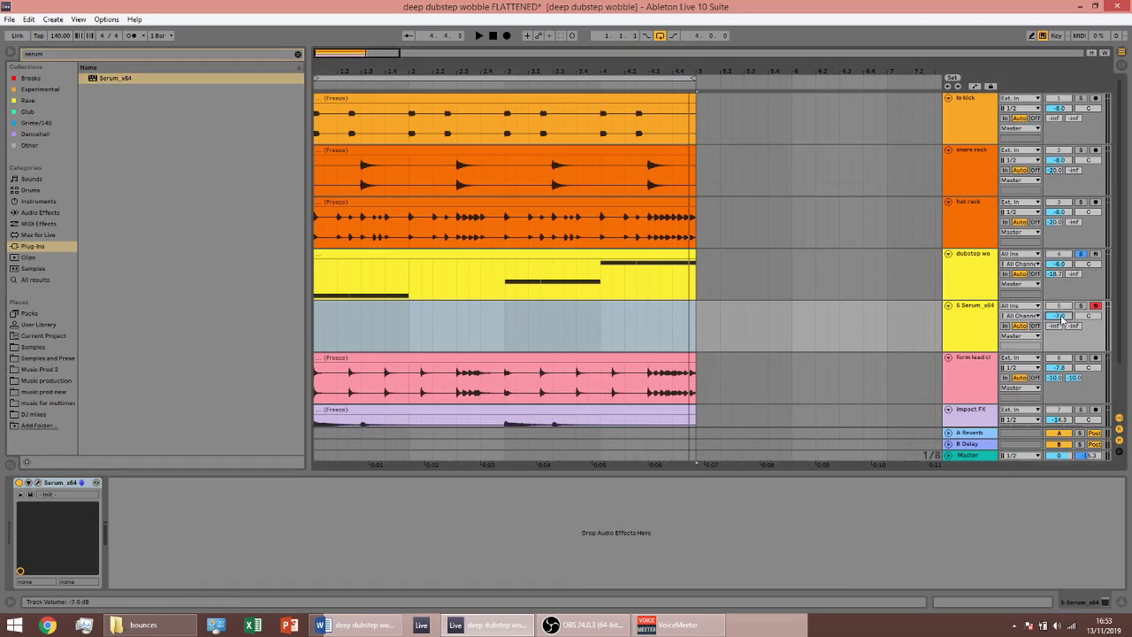
Move the bass MIDI clip onto the new Serum track and delete the old dubstep wobble track
{"action": "left_click", "coordinate": [628, 254]}
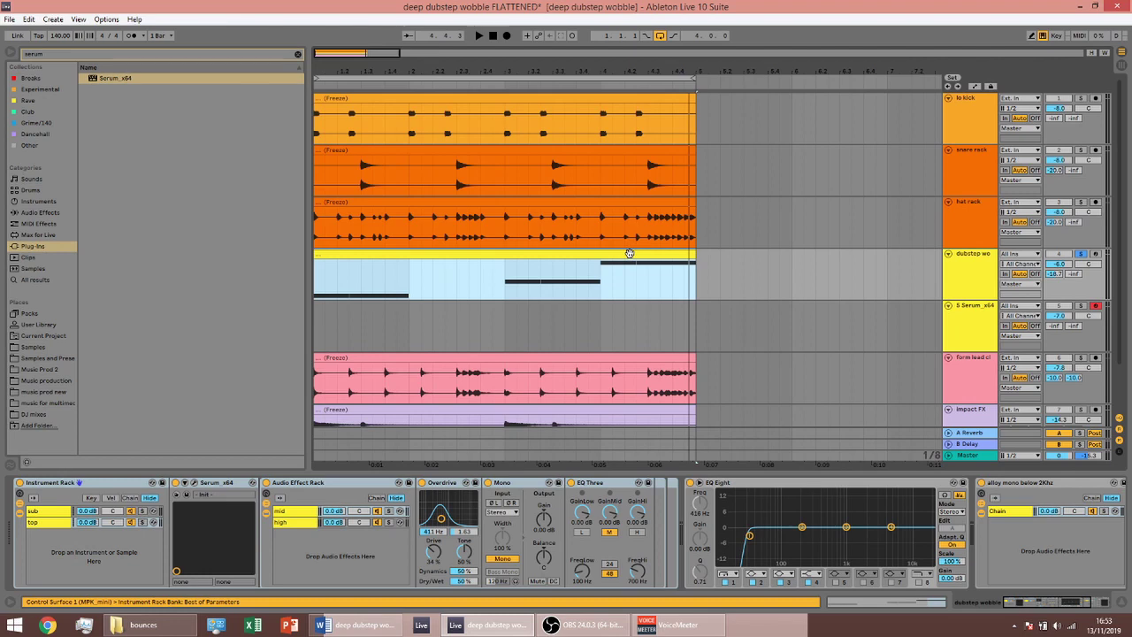
{"action": "left_click_drag", "start_coordinate": [628, 254], "coordinate": [634, 320]}
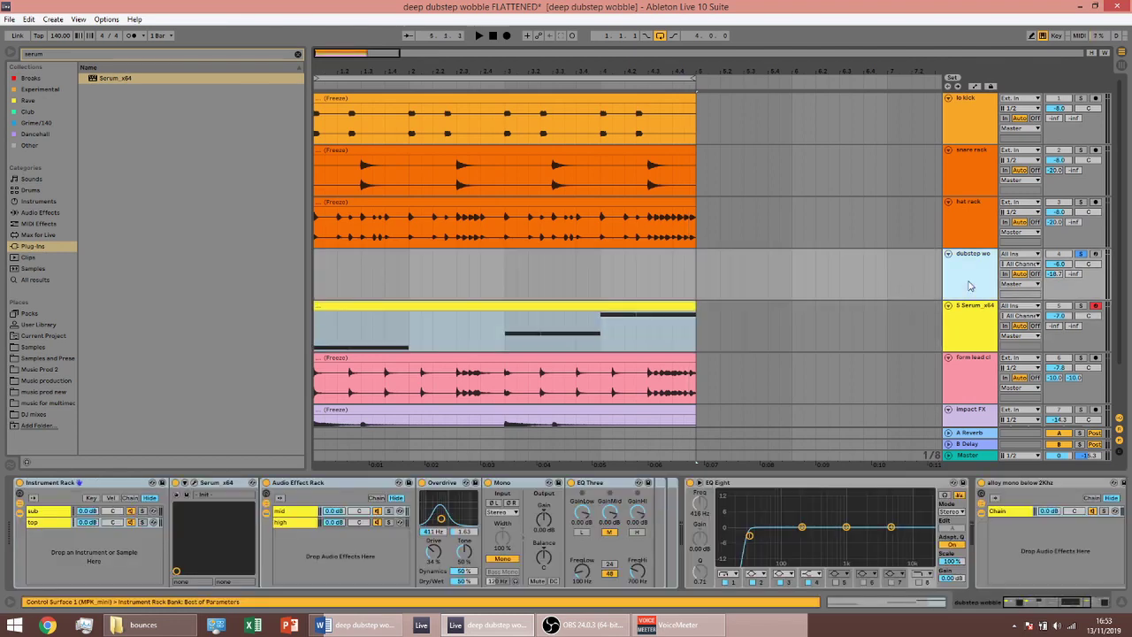
{"action": "left_click", "coordinate": [968, 285]}
{"action": "key", "text": "Delete"}
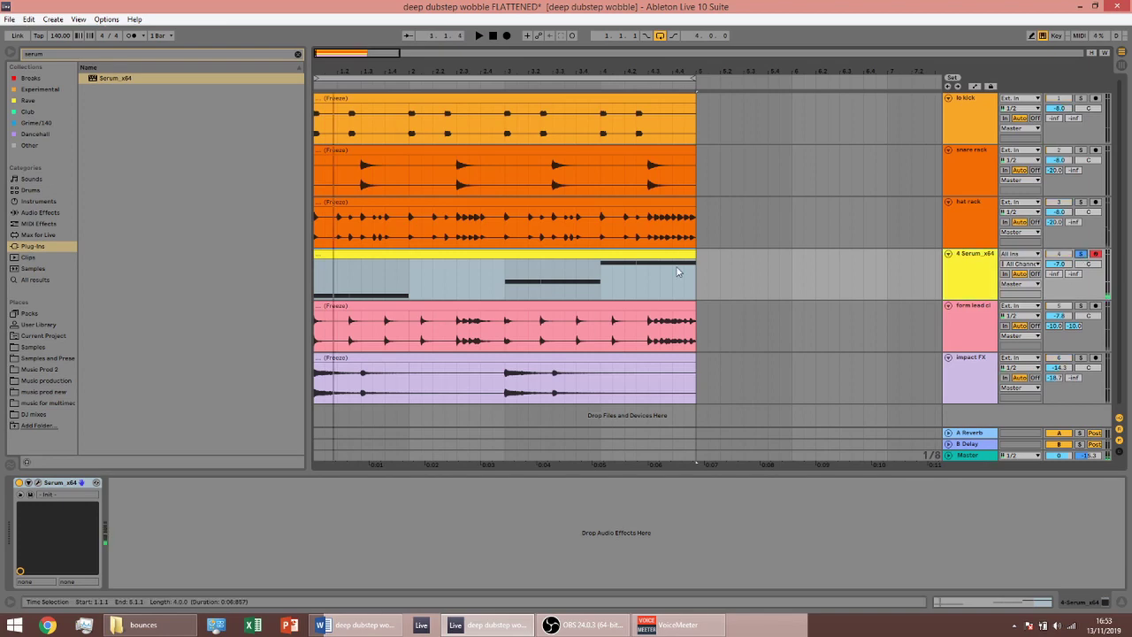
Load the analog Basic Mini wavetable into Serum's oscillator A
{"action": "left_click", "coordinate": [38, 482]}
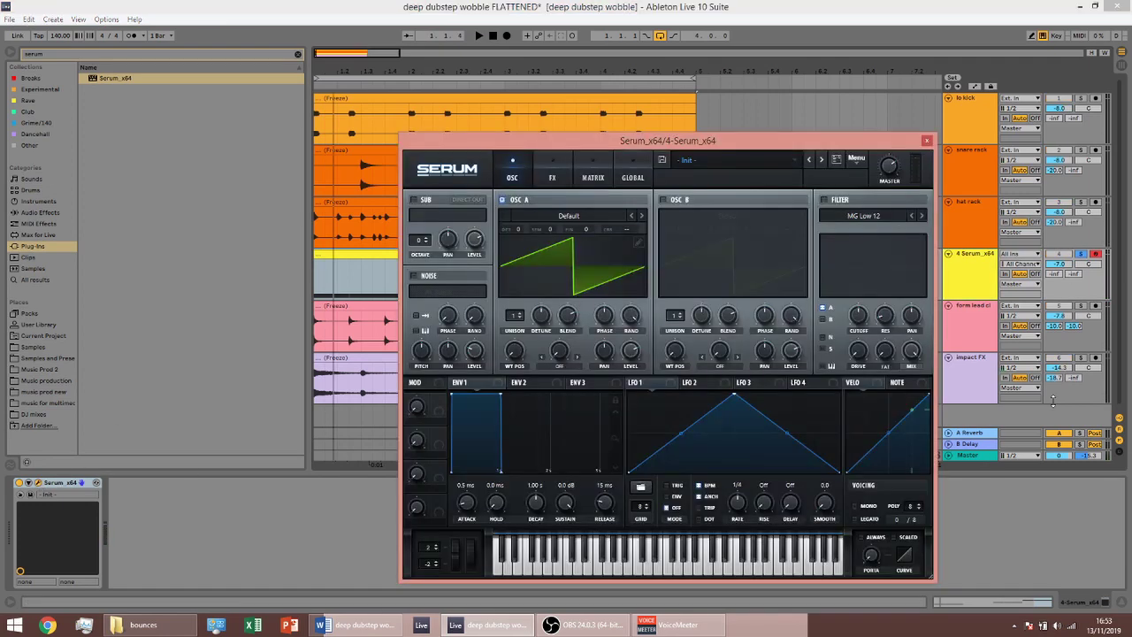
{"action": "left_click", "coordinate": [569, 216]}
{"action": "mouse_move", "coordinate": [579, 230]}
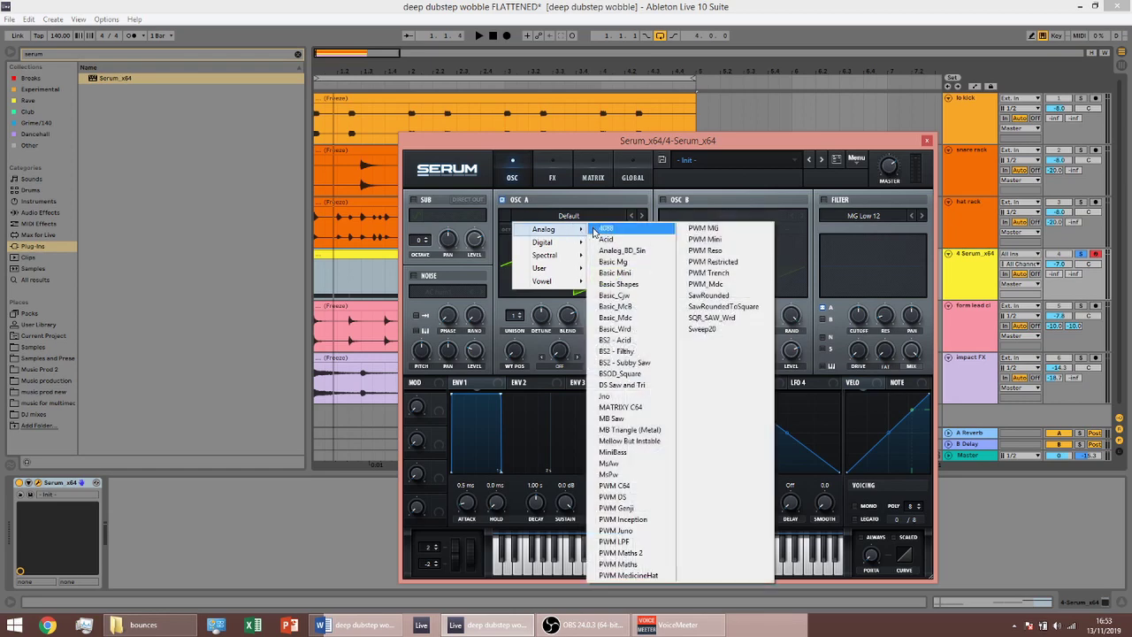
{"action": "left_click", "coordinate": [619, 272]}
Adjust oscillator A's wavetable position, set its unison to 7 and octave to -2, and audition the sound
{"action": "left_click_drag", "start_coordinate": [514, 349], "coordinate": [528, 263]}
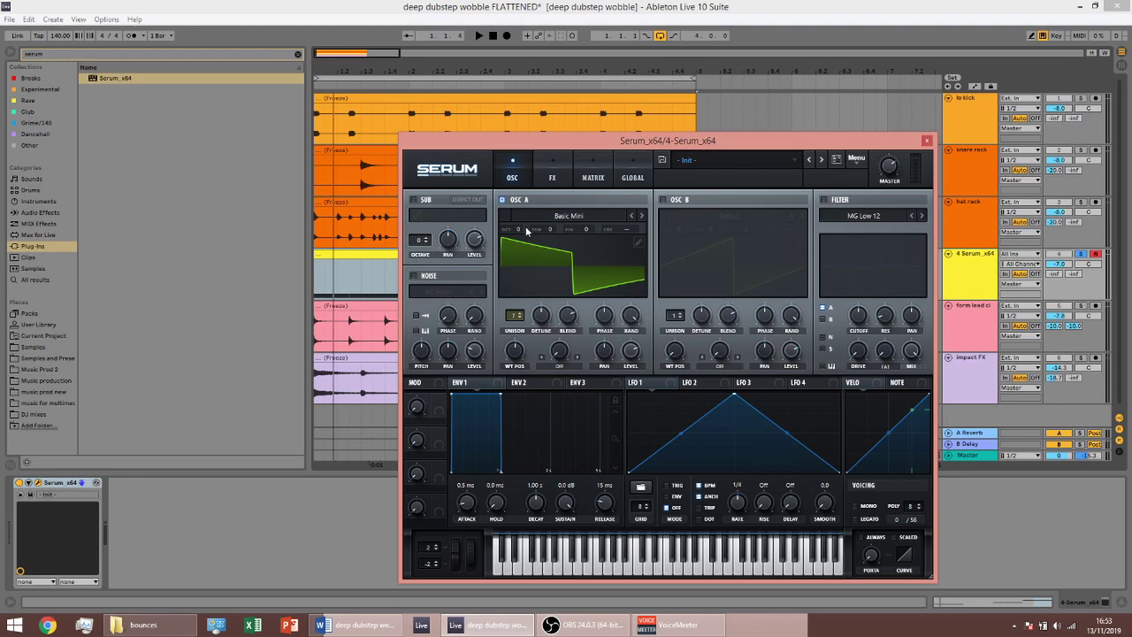
{"action": "left_click_drag", "start_coordinate": [524, 229], "coordinate": [523, 262]}
{"action": "key", "text": "space"}
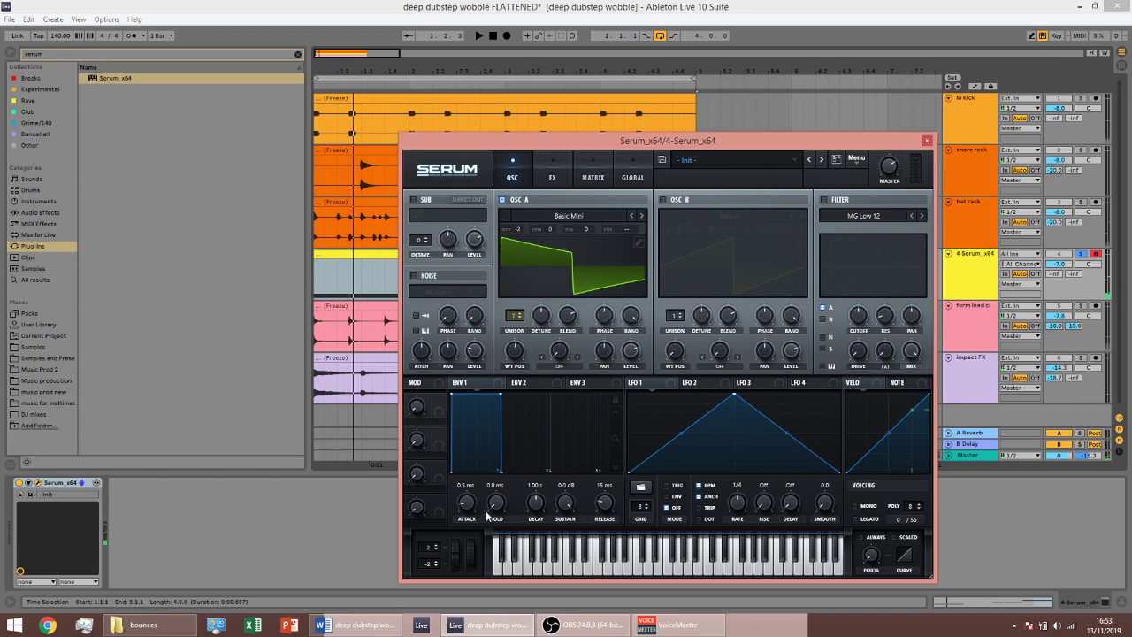
Enable mono voicing with always-on portamento, and set envelope 1 to a 31 ms attack and 87 ms release
{"action": "left_click", "coordinate": [854, 509]}
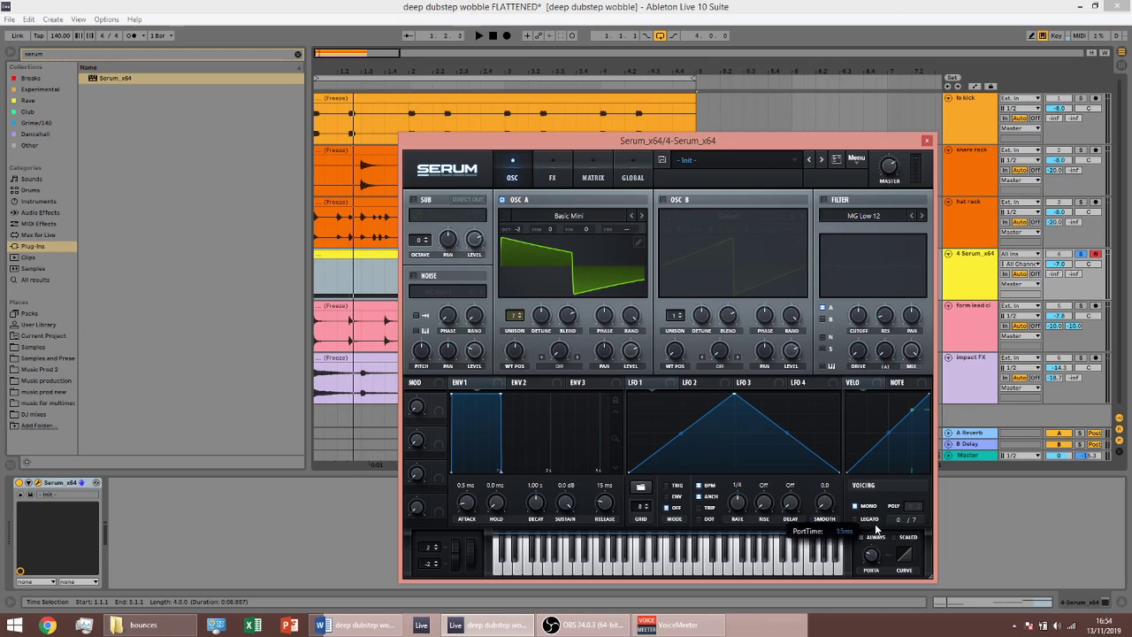
{"action": "scroll", "coordinate": [466, 504], "scroll_direction": "up", "scroll_amount": 10}
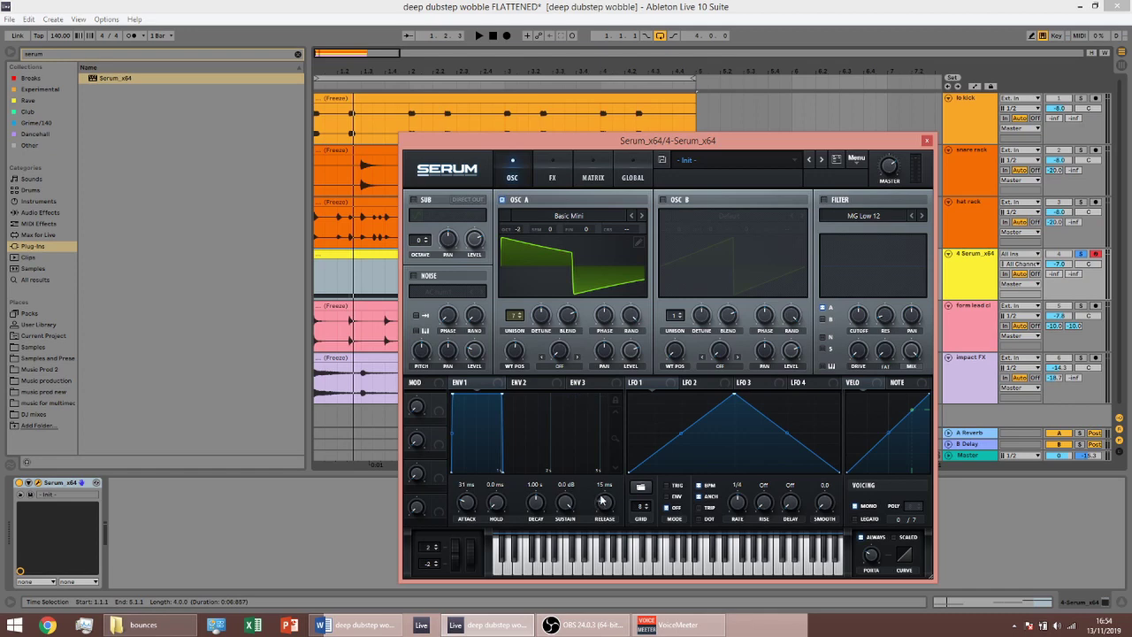
{"action": "left_click_drag", "start_coordinate": [602, 498], "coordinate": [606, 486]}
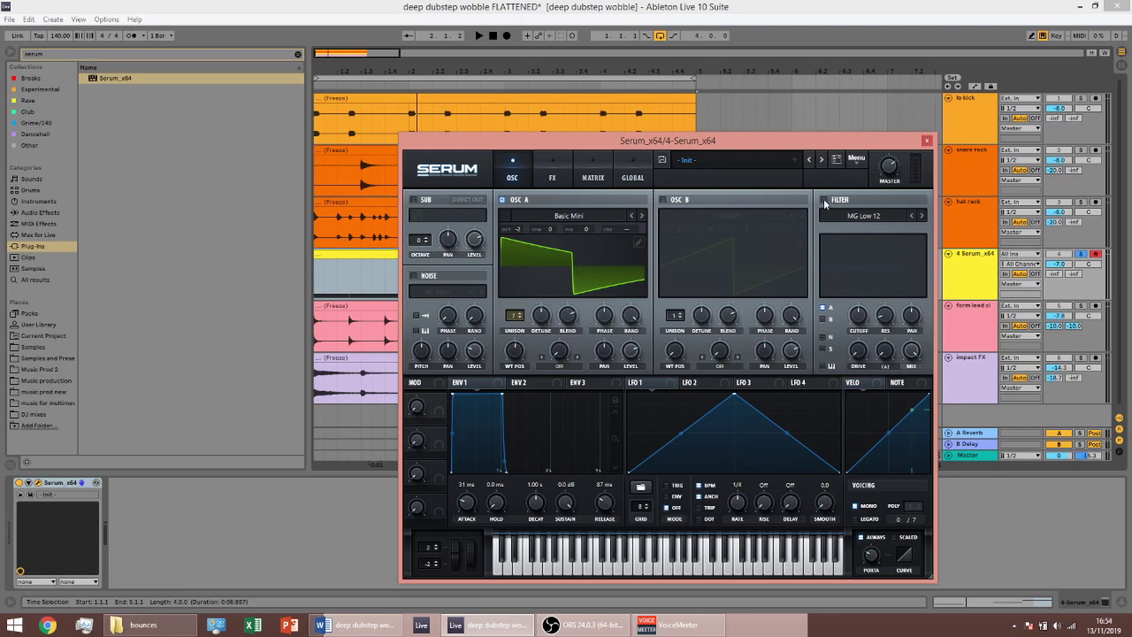
Enable the MG Low 12 filter on oscillator A and try out its cutoff during playback
{"action": "left_click", "coordinate": [823, 199]}
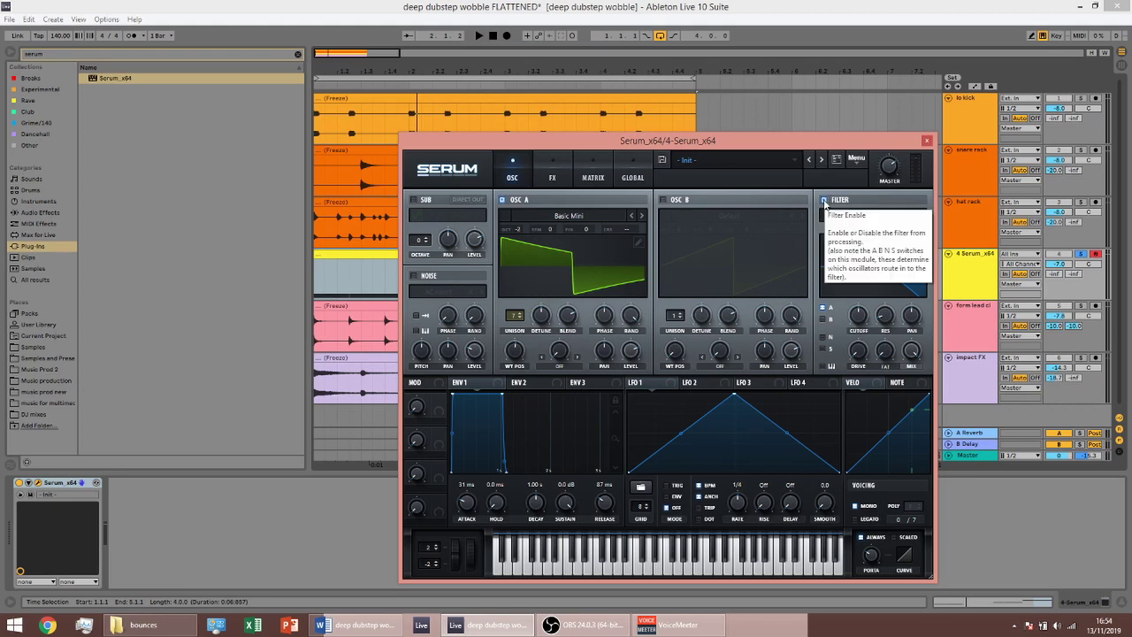
{"action": "key", "text": "space"}
{"action": "mouse_move", "coordinate": [860, 327]}
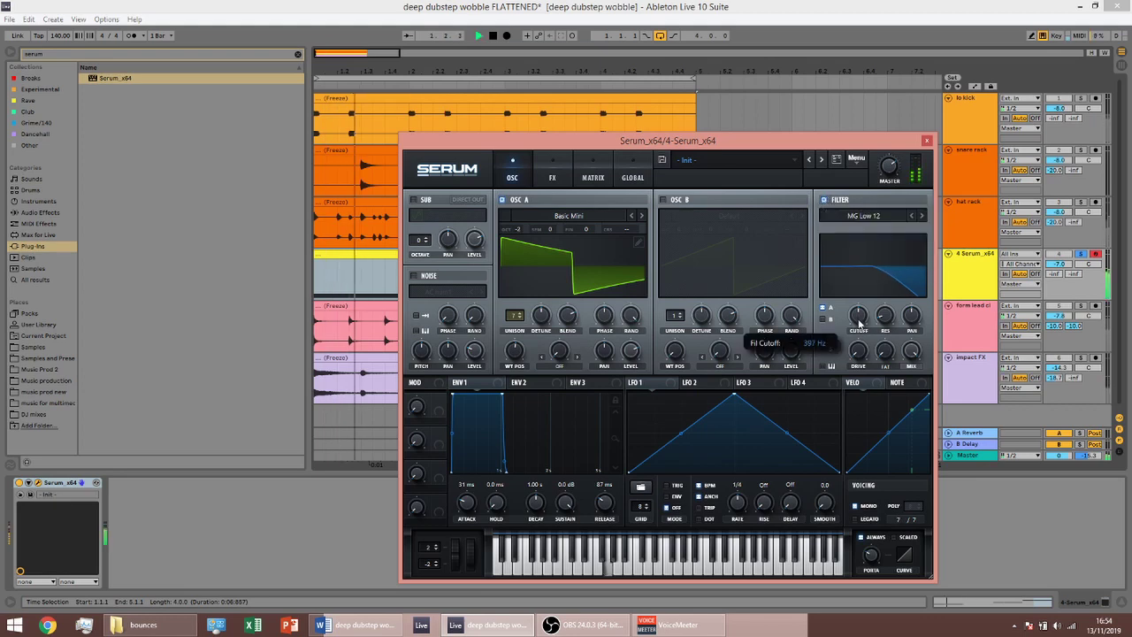
{"action": "key", "text": "space"}
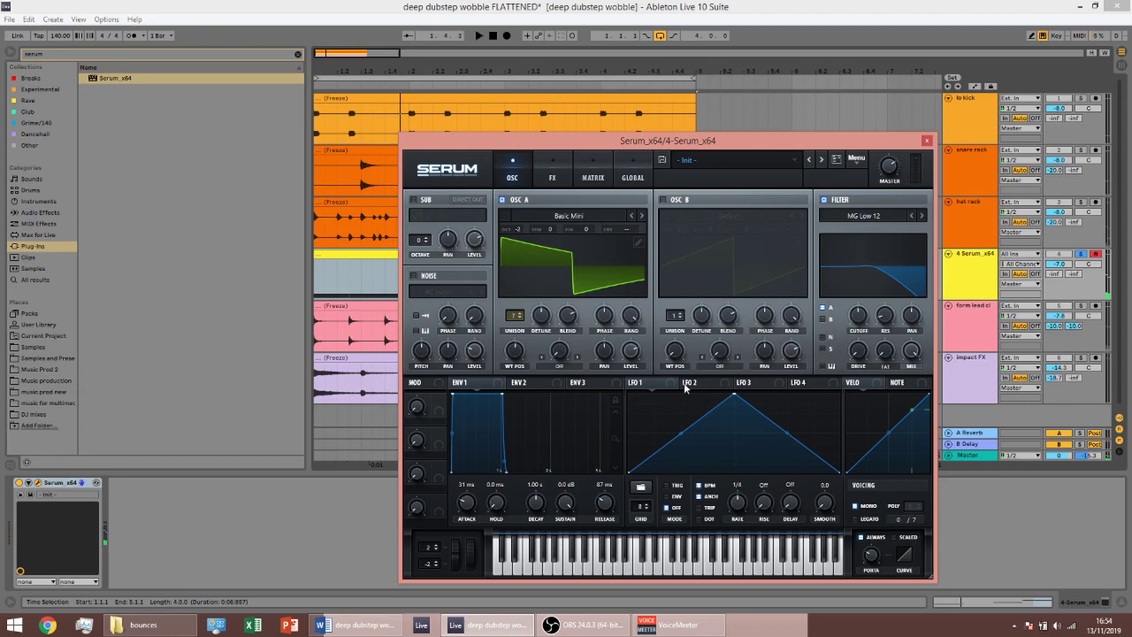
Assign LFO 1 to the filter cutoff in Trig mode and play the bass to hear the modulation
{"action": "mouse_move", "coordinate": [671, 382]}
{"action": "left_mouse_down"}
{"action": "mouse_move", "coordinate": [809, 347]}
{"action": "mouse_move", "coordinate": [857, 316]}
{"action": "left_mouse_up"}
{"action": "key", "text": "space"}
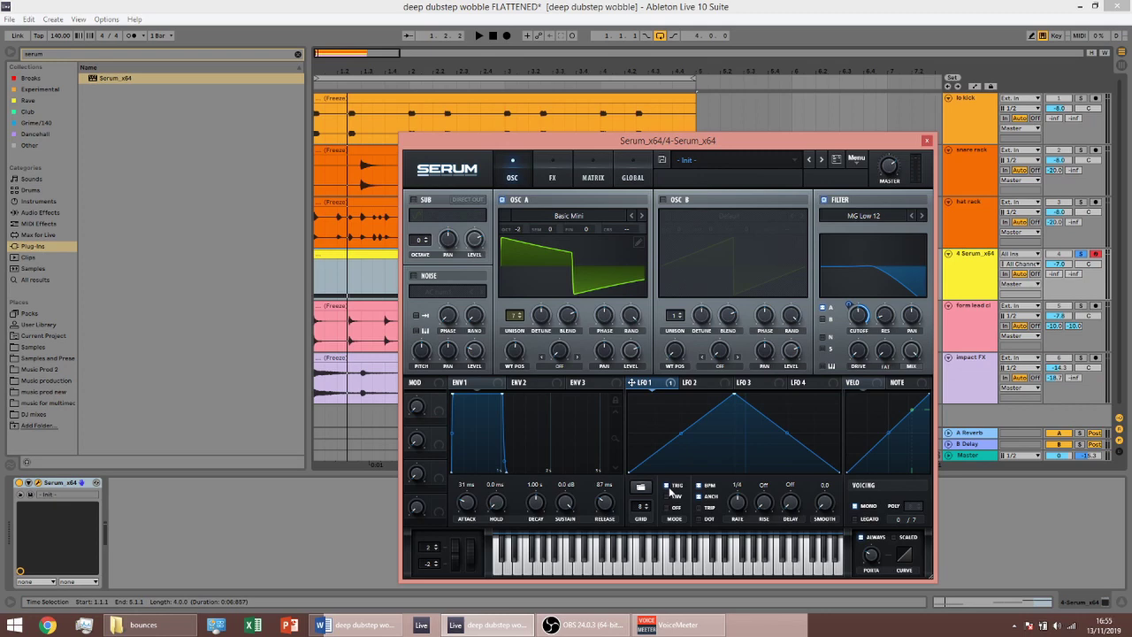
{"action": "key", "text": "space"}
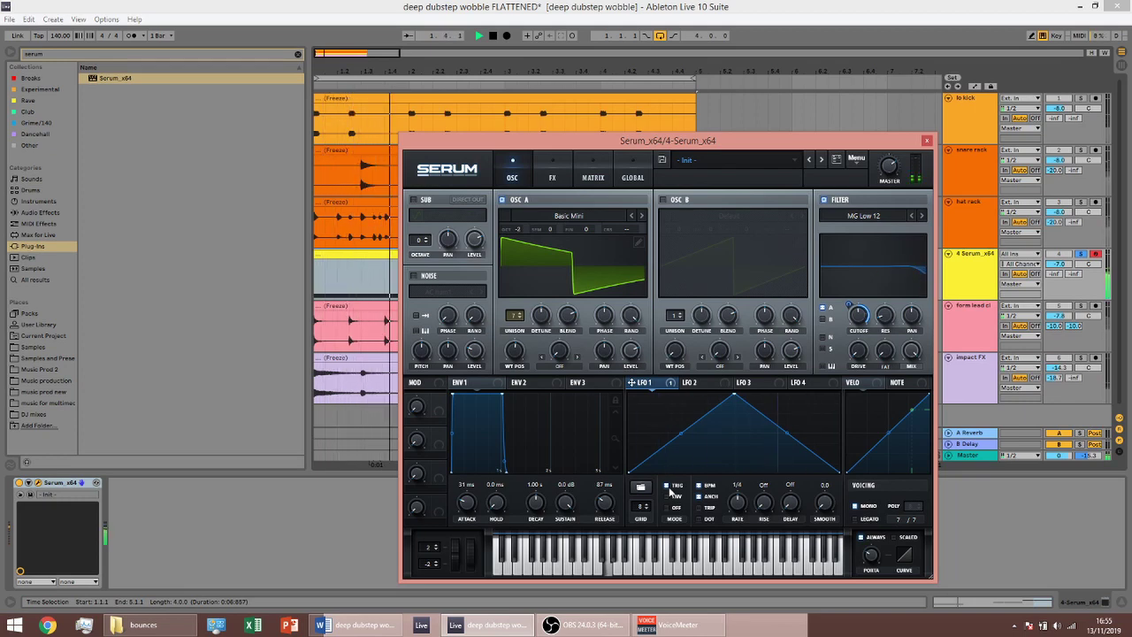
{"action": "key", "text": "space"}
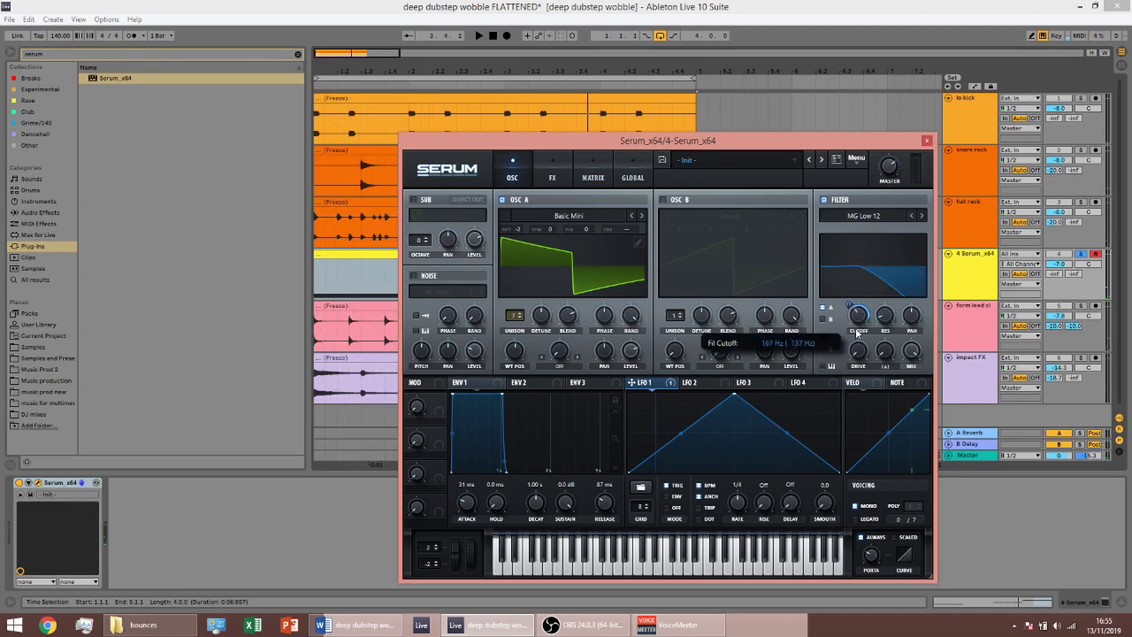
Lower the filter cutoff to about 59 Hz while the bass plays
{"action": "key", "text": "space"}
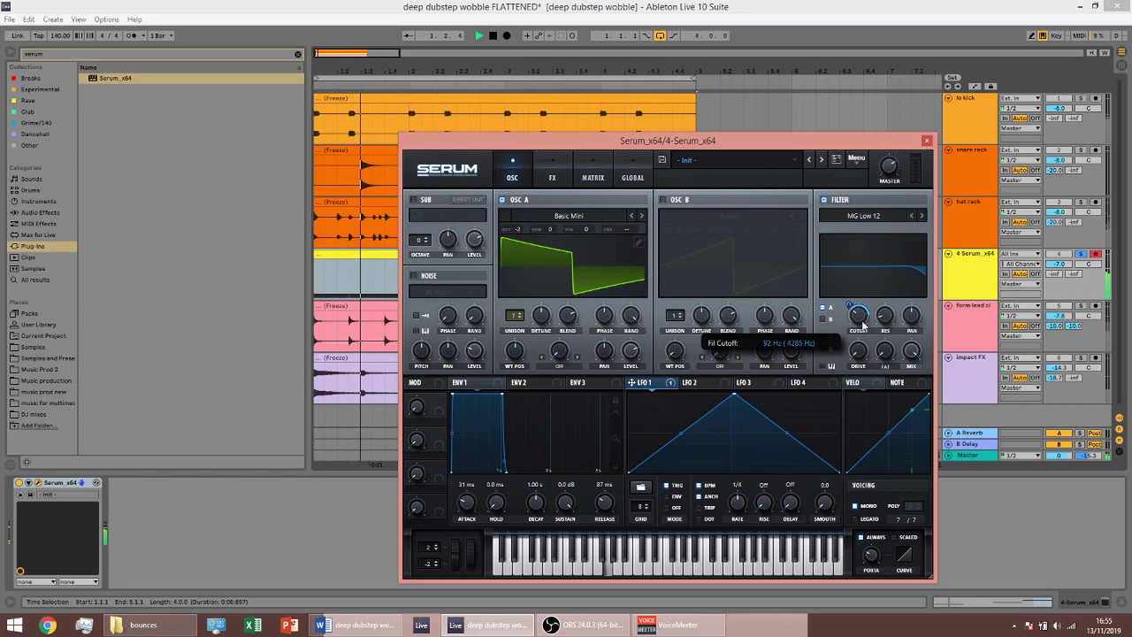
{"action": "left_click_drag", "start_coordinate": [859, 317], "coordinate": [859, 324]}
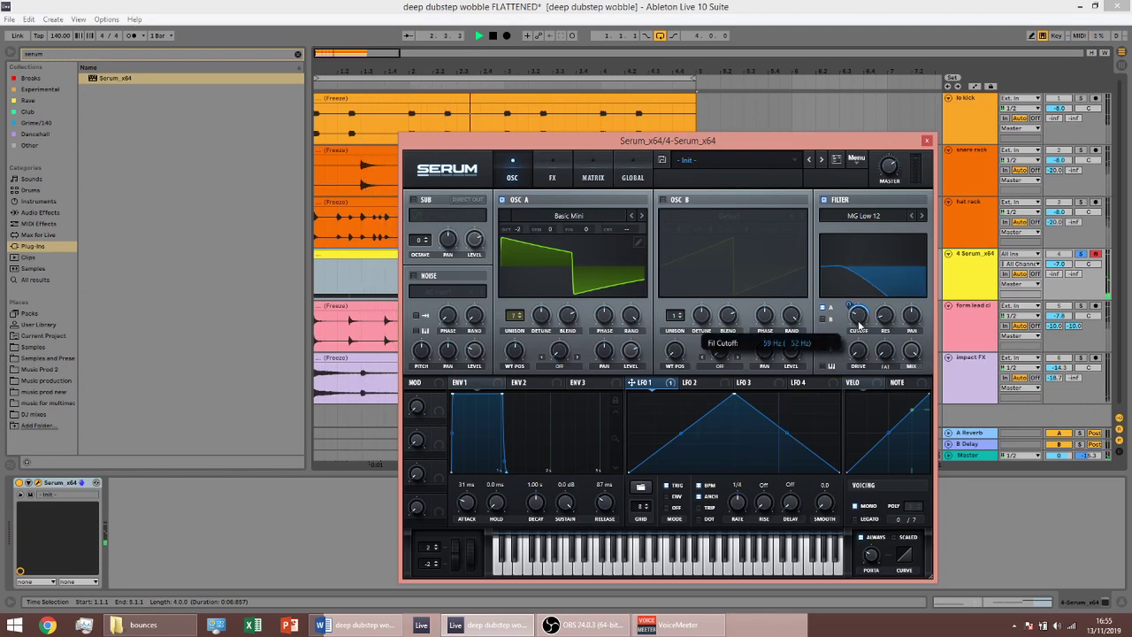
{"action": "scroll", "coordinate": [858, 327], "scroll_direction": "down", "scroll_amount": 2}
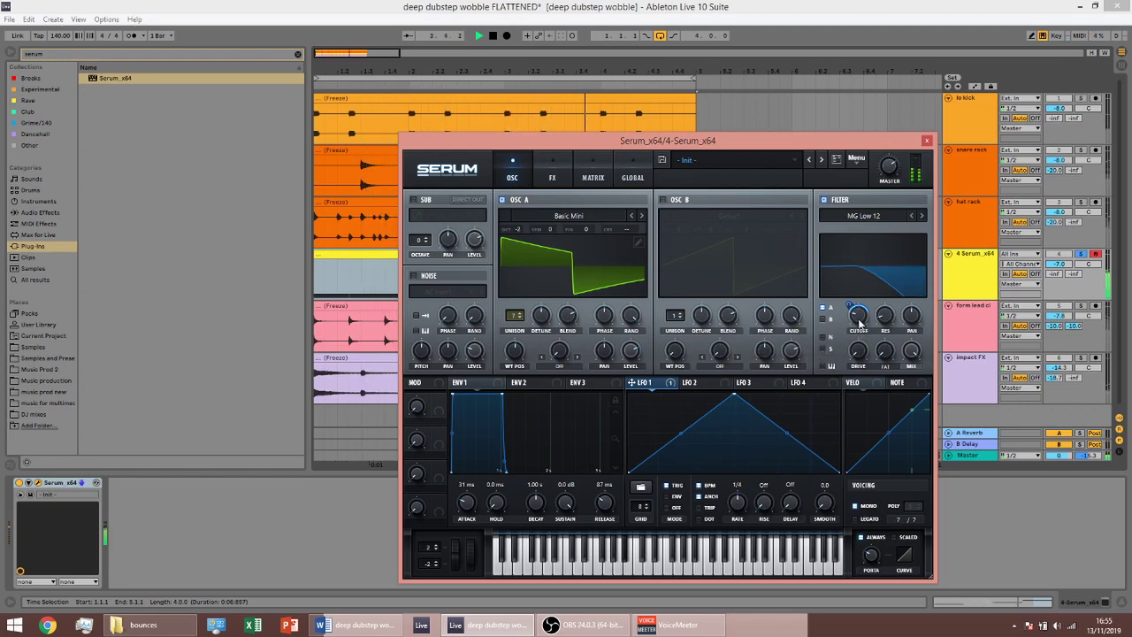
{"action": "key", "text": "space"}
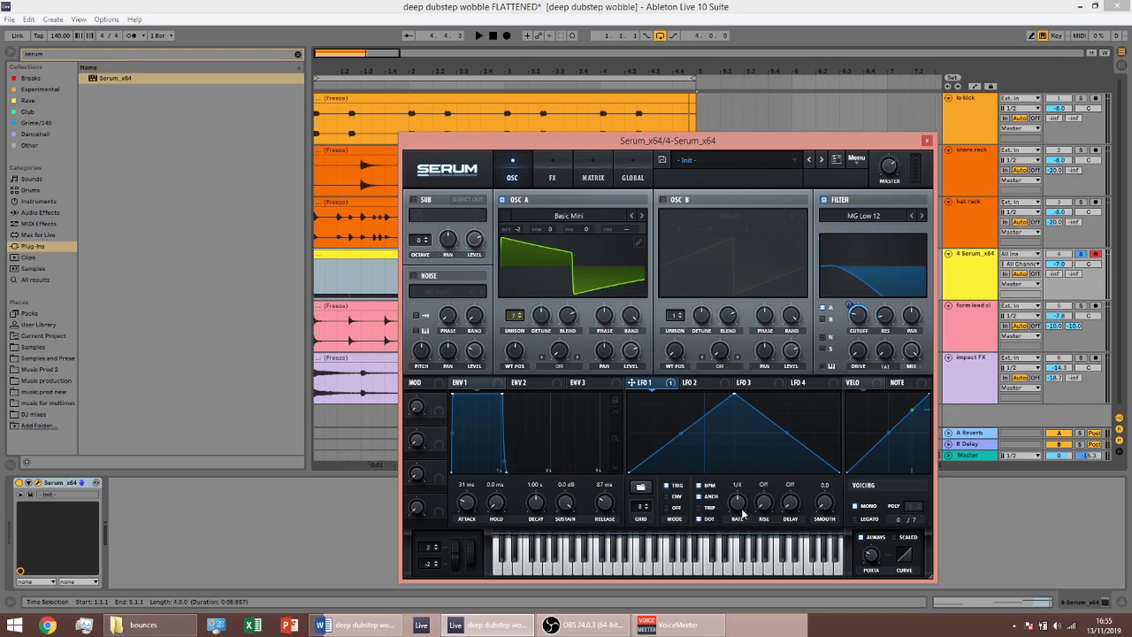
Set the LFO 1 rate to dotted 1/8 and play the bass to check the wobble
{"action": "scroll", "coordinate": [741, 507], "scroll_direction": "up", "scroll_amount": 1}
{"action": "key", "text": "space"}
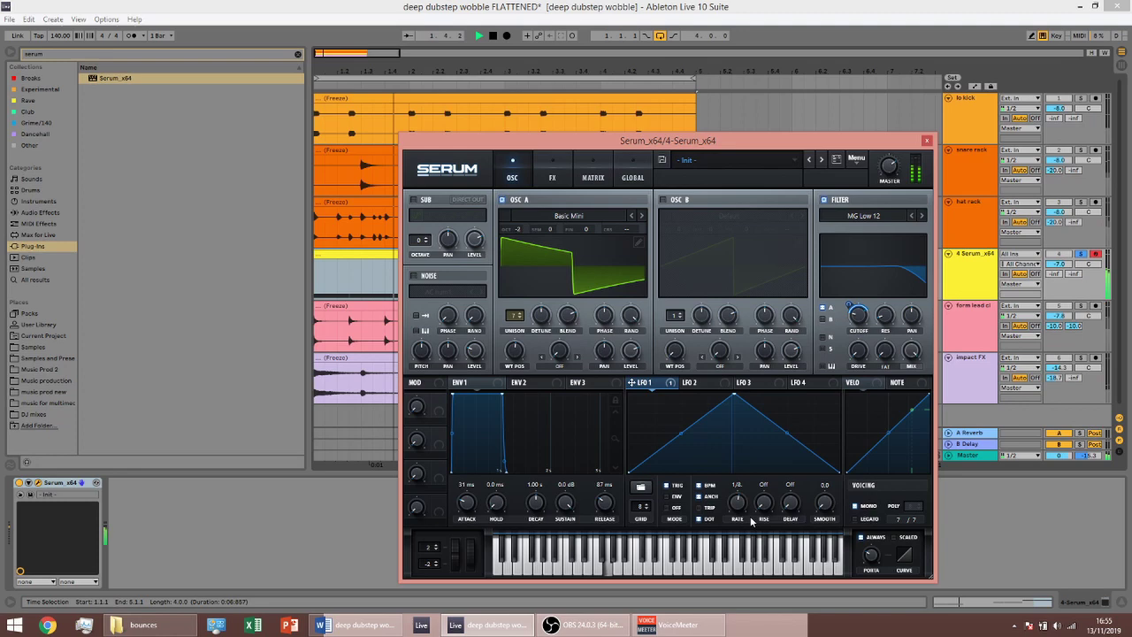
{"action": "key", "text": "space"}
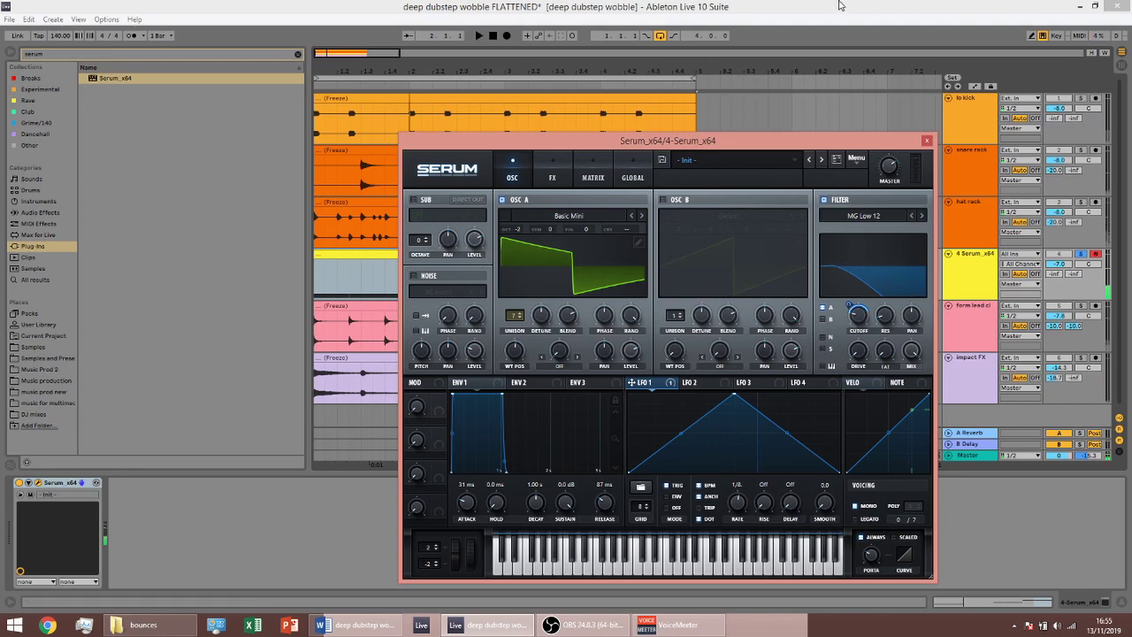
Solo the lo kick track alongside the Serum bass and play the two together
{"action": "left_click", "coordinate": [1090, 102]}
{"action": "left_click", "coordinate": [1080, 98]}
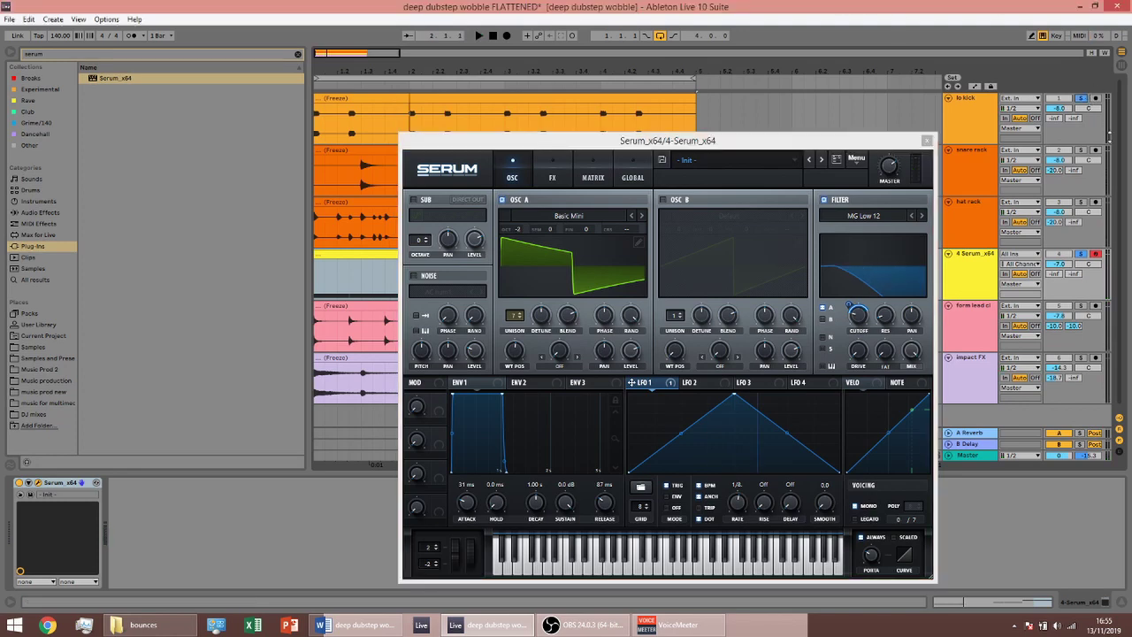
{"action": "key", "text": "space"}
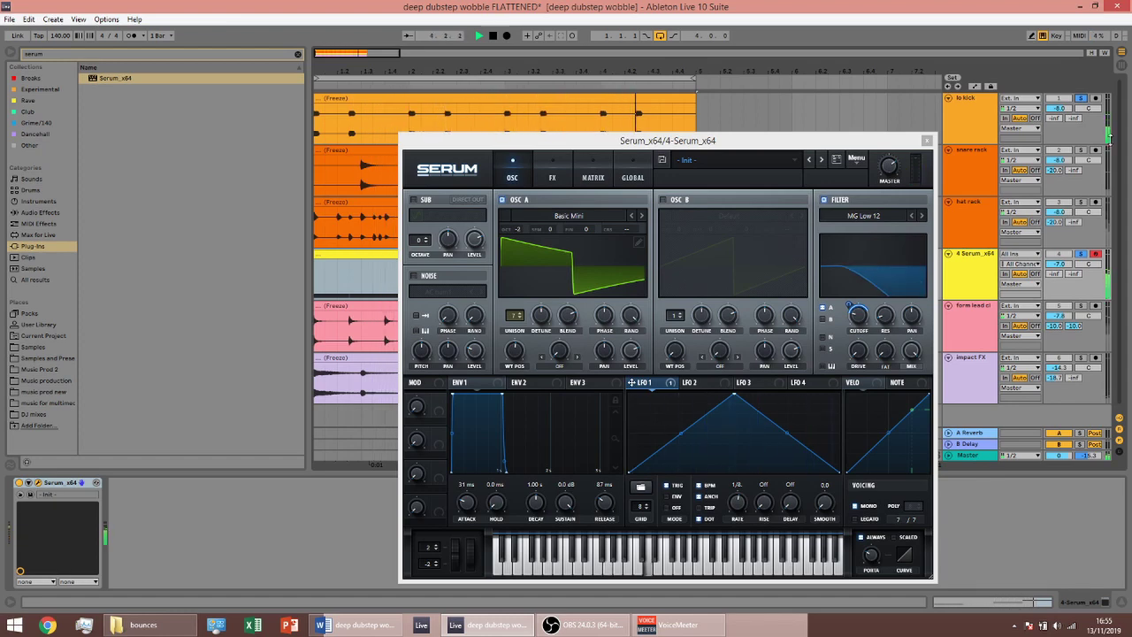
{"action": "key", "text": "space"}
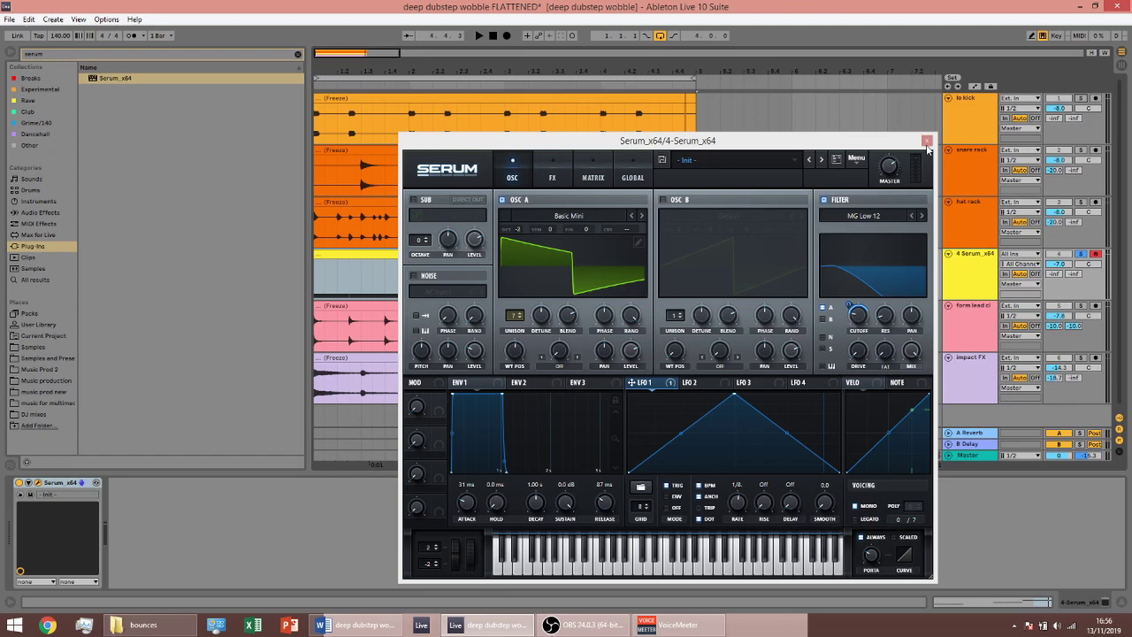
{"action": "left_click", "coordinate": [925, 139]}
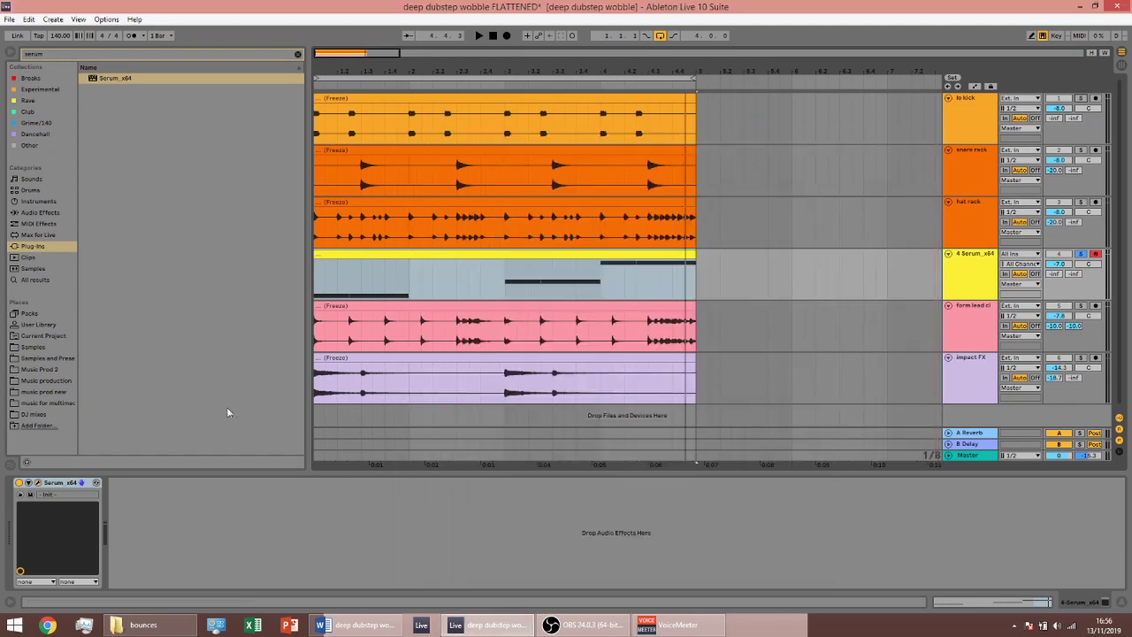
Group Serum into an Instrument Rack and create a second, empty chain in it
{"action": "left_click", "coordinate": [73, 489]}
{"action": "key", "text": "ctrl+g"}
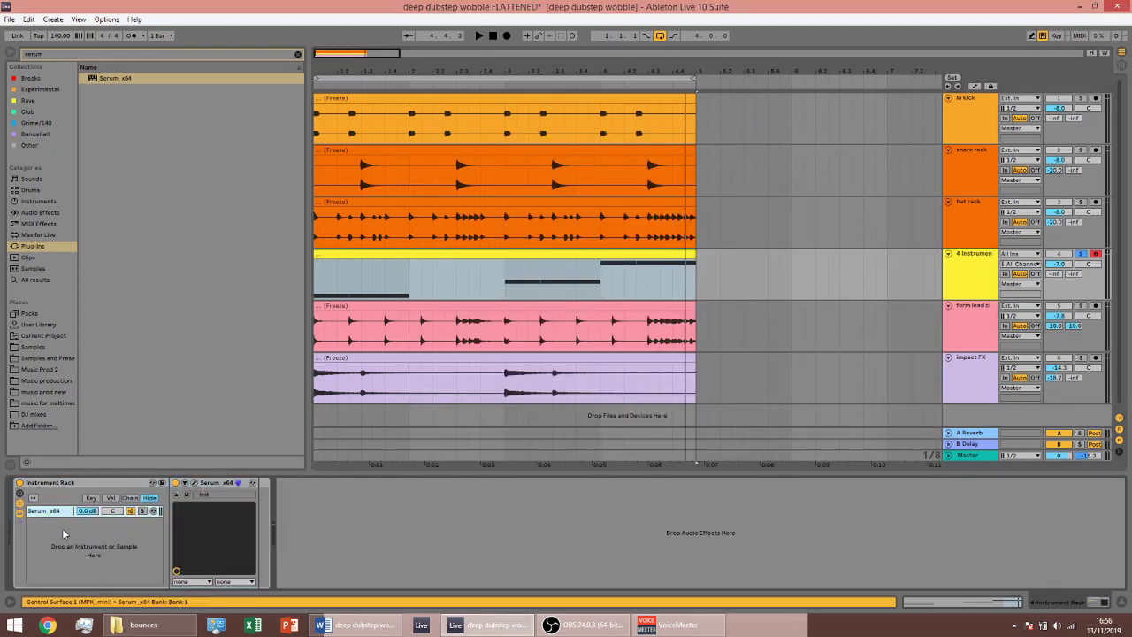
{"action": "right_click", "coordinate": [63, 533]}
{"action": "left_click", "coordinate": [76, 543]}
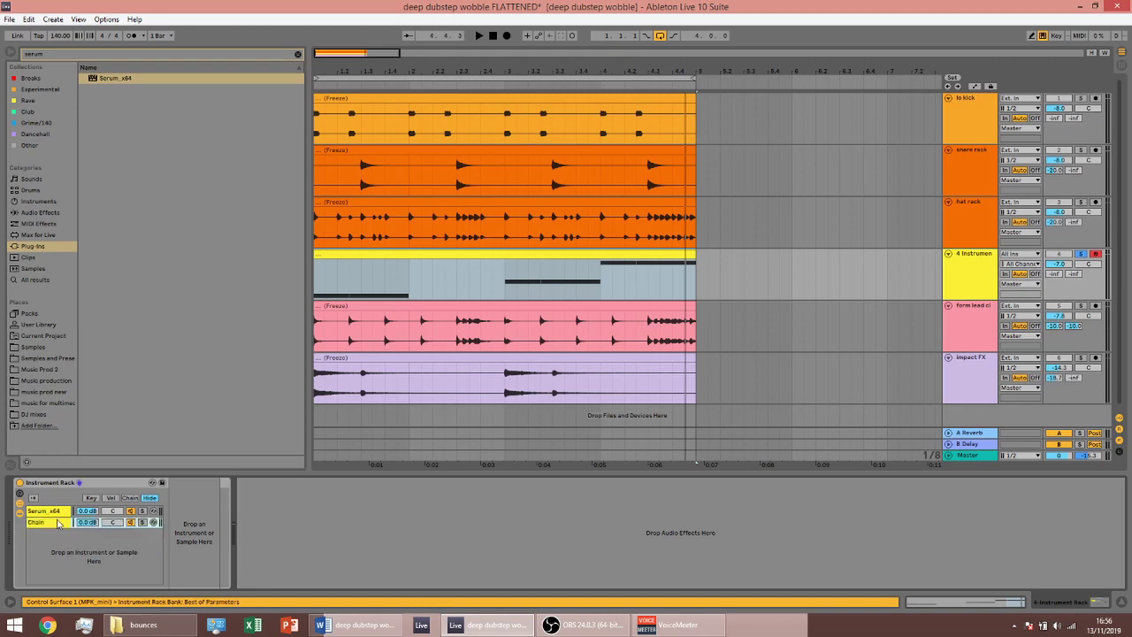
Delete the empty chain from the Instrument Rack and duplicate the Serum_x64 chain
{"action": "left_click", "coordinate": [59, 522]}
{"action": "key", "text": "Delete"}
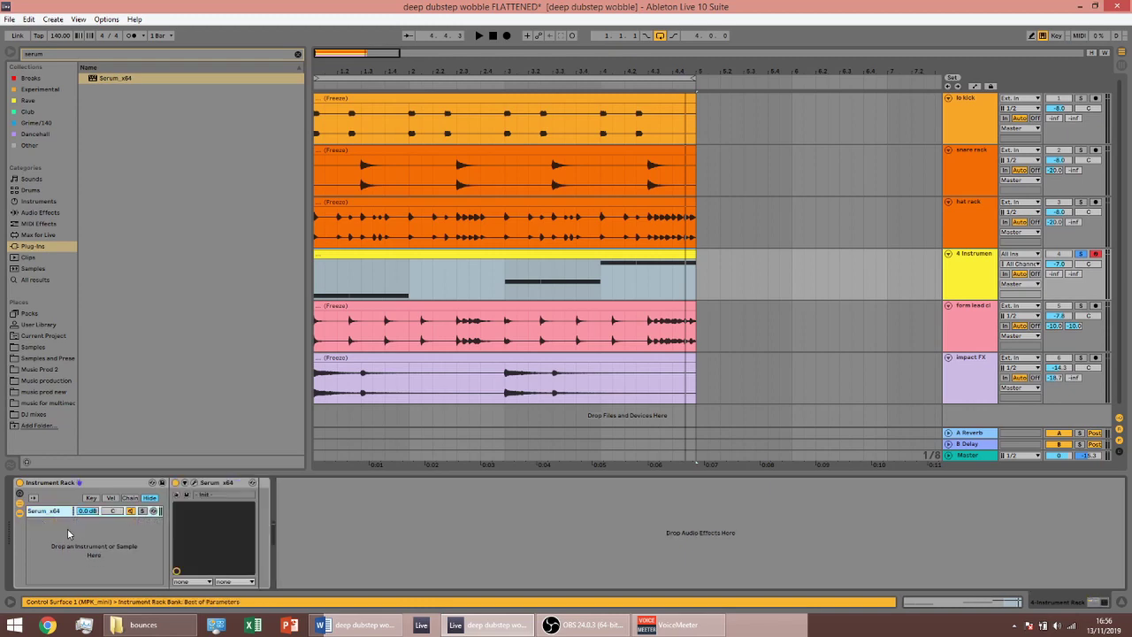
{"action": "key", "text": "ctrl+d"}
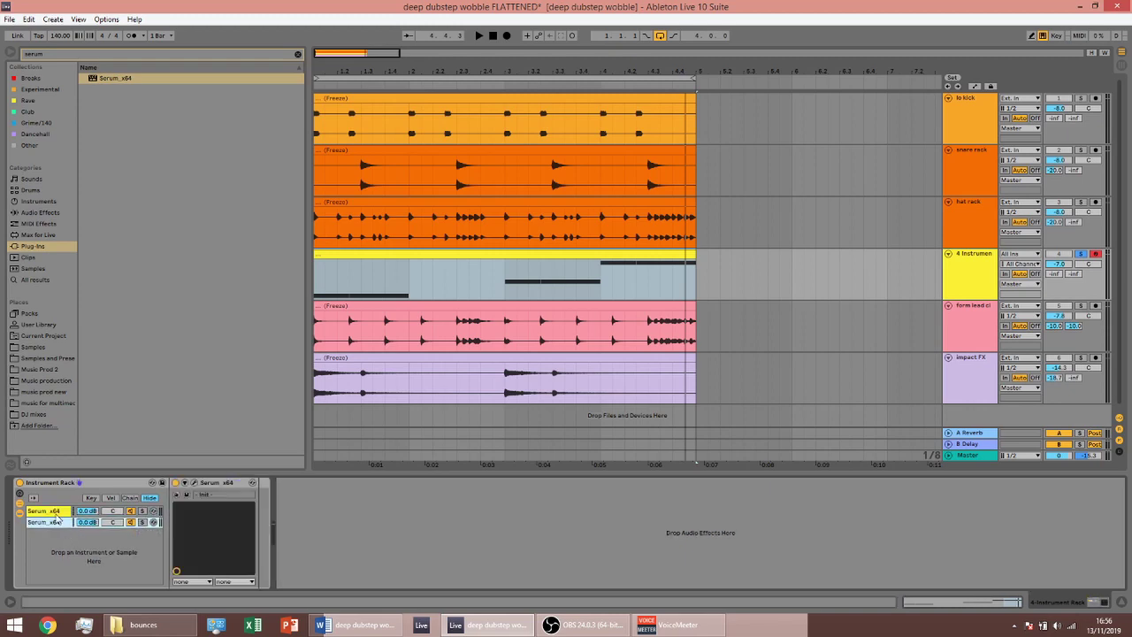
Rename the rack's two Serum chains, calling the first sub and the second top
{"action": "left_click", "coordinate": [56, 513]}
{"action": "key", "text": "ctrl+r"}
{"action": "type", "text": "s"}
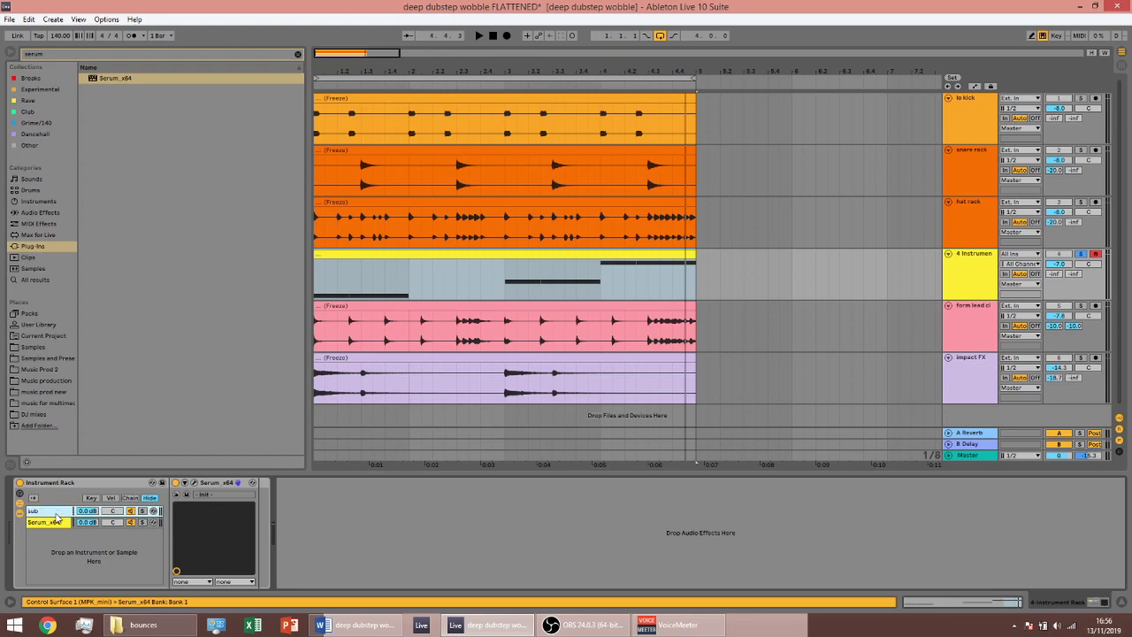
{"action": "left_click", "coordinate": [64, 525]}
{"action": "key", "text": "ctrl+r"}
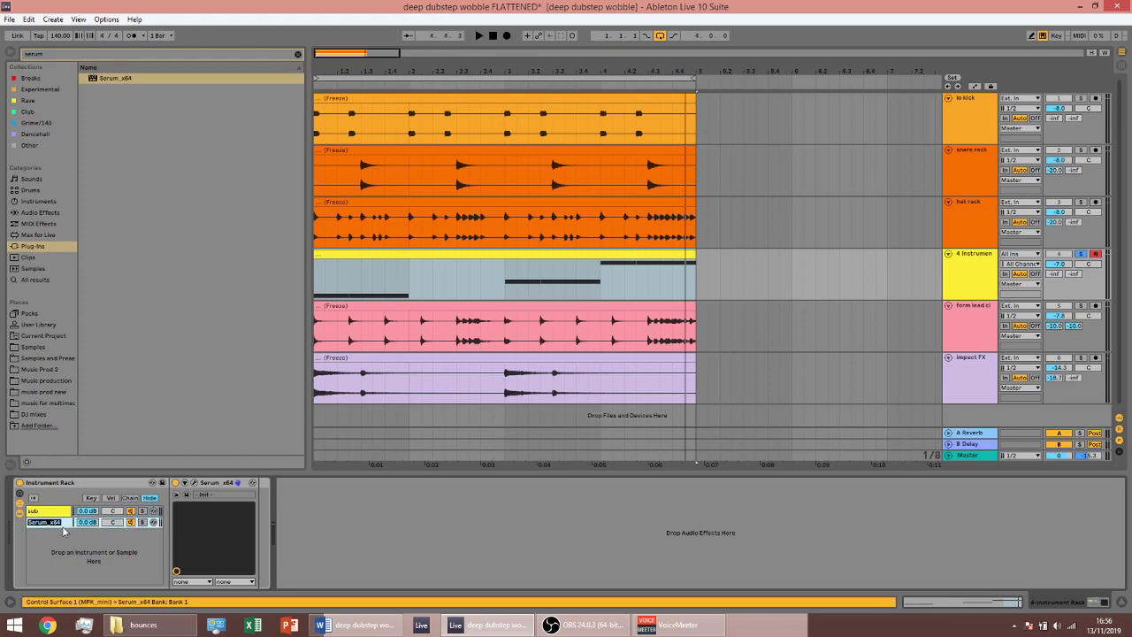
{"action": "type", "text": "top"}
Search the browser for eq and add an EQ Three after the Instrument Rack
{"action": "left_click", "coordinate": [57, 516]}
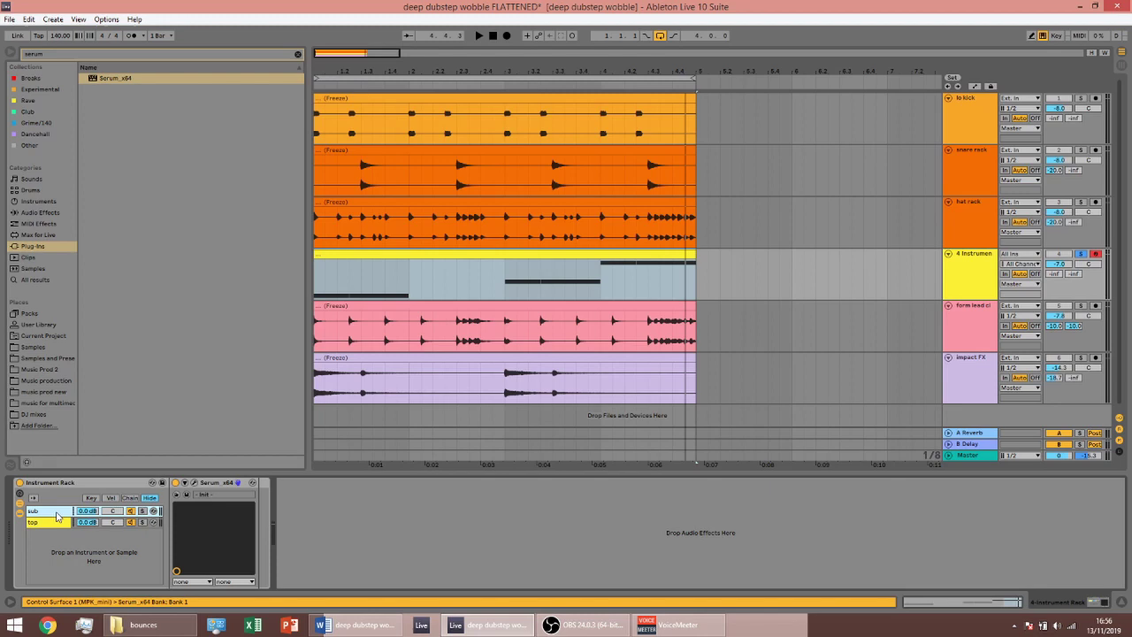
{"action": "key", "text": "ctrl+f"}
{"action": "type", "text": "eq"}
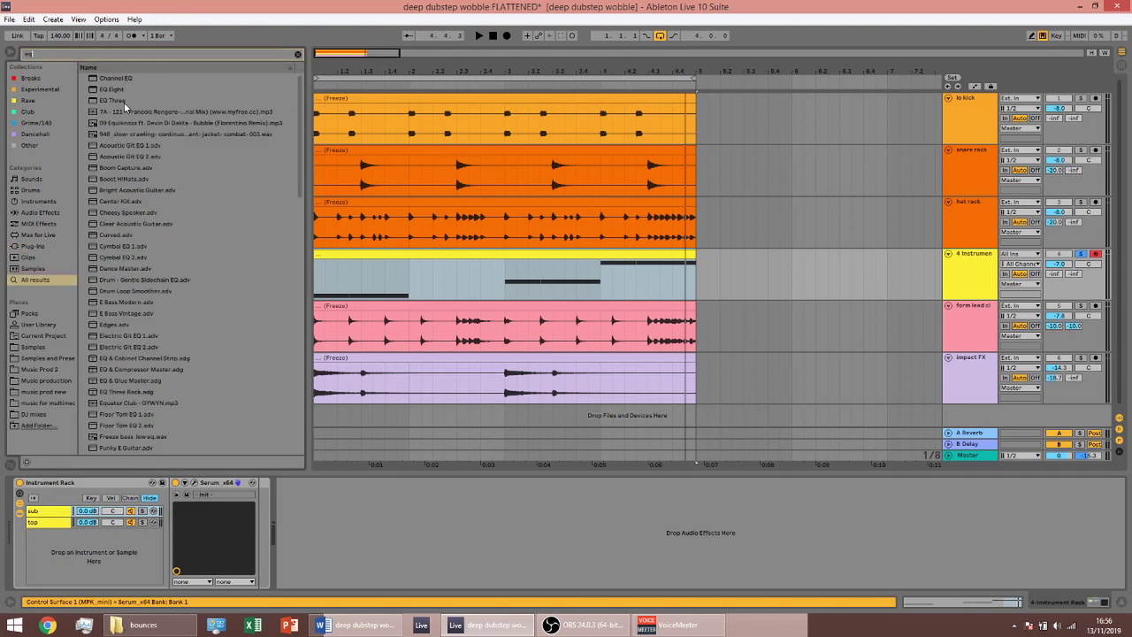
{"action": "double_click", "coordinate": [124, 101]}
Set the EQ Three's low crossover frequency to 100 Hz and its high crossover frequency to 700 Hz
{"action": "left_click", "coordinate": [293, 583]}
{"action": "type", "text": "10"}
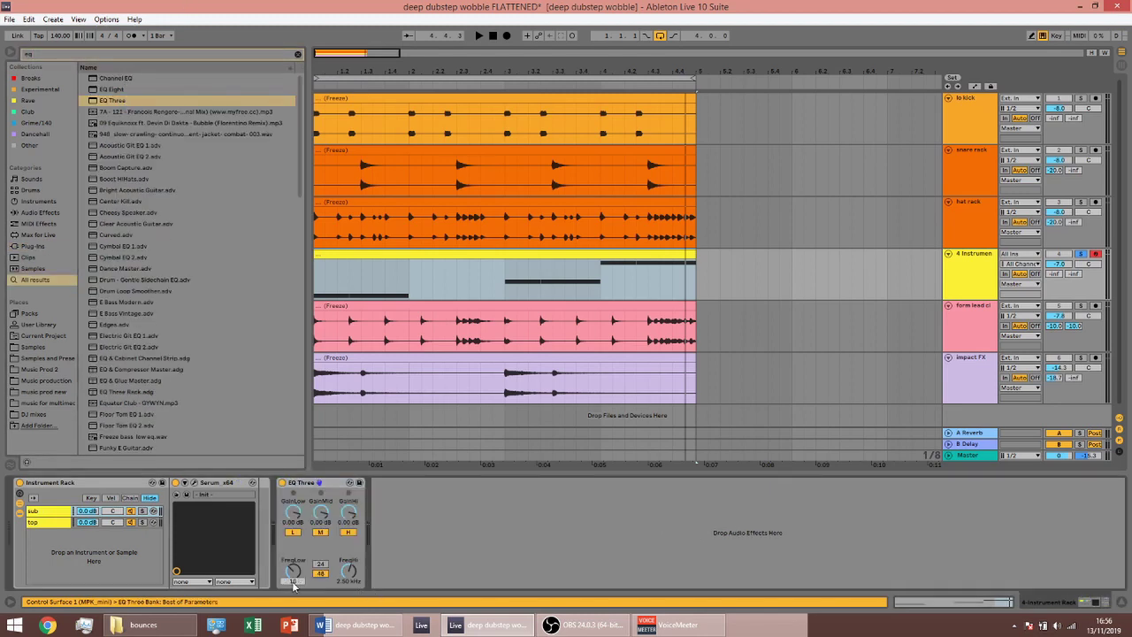
{"action": "type", "text": "0"}
{"action": "key", "text": "Return"}
{"action": "left_click", "coordinate": [344, 580]}
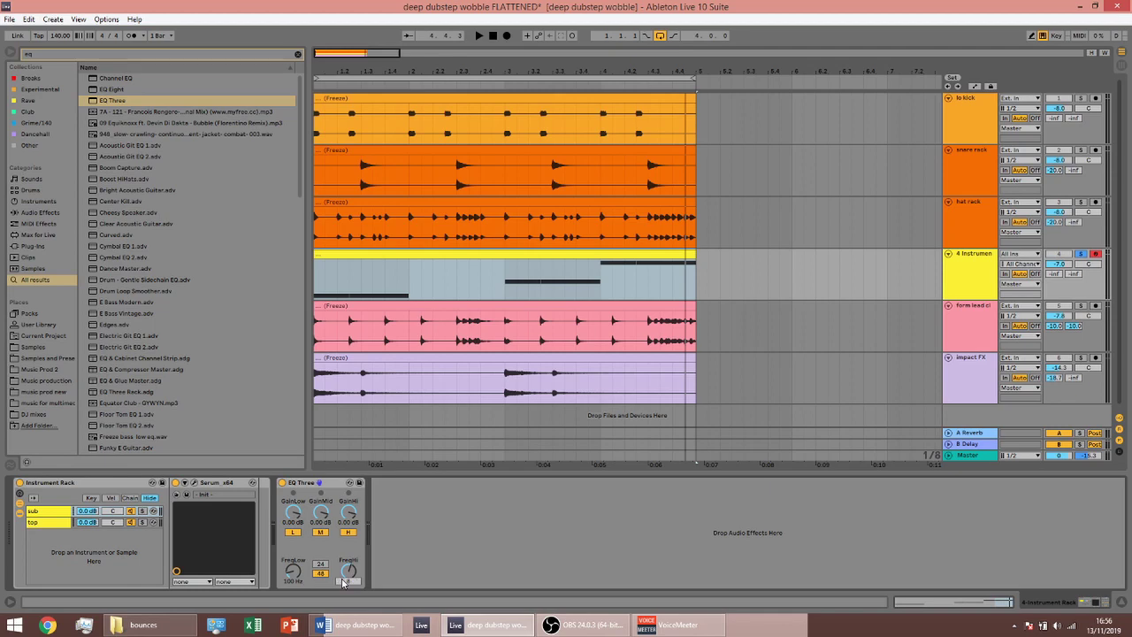
{"action": "type", "text": "700"}
{"action": "key", "text": "Return"}
Move the EQ Three behind Serum inside the sub chain and switch off its mid and high bands
{"action": "left_click", "coordinate": [317, 485]}
{"action": "left_click_drag", "start_coordinate": [316, 485], "coordinate": [260, 499]}
{"action": "left_click", "coordinate": [304, 532]}
{"action": "left_click", "coordinate": [331, 532]}
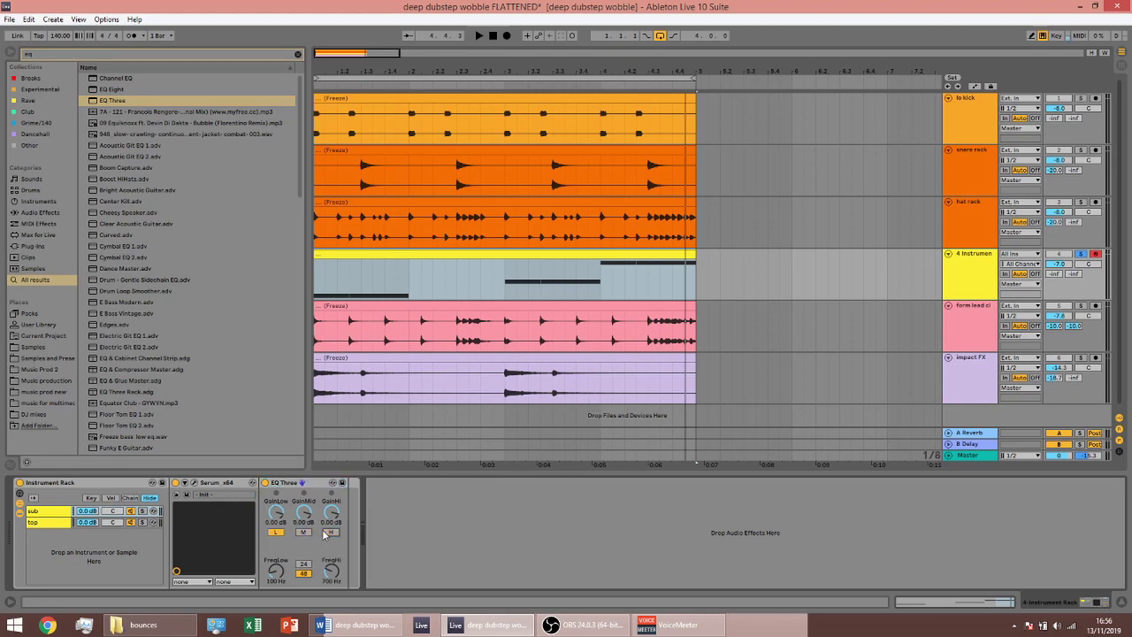
Copy the EQ Three to the top chain and let only its mid band pass
{"action": "left_click_drag", "start_coordinate": [115, 524], "coordinate": [115, 524]}
{"action": "left_click", "coordinate": [46, 524]}
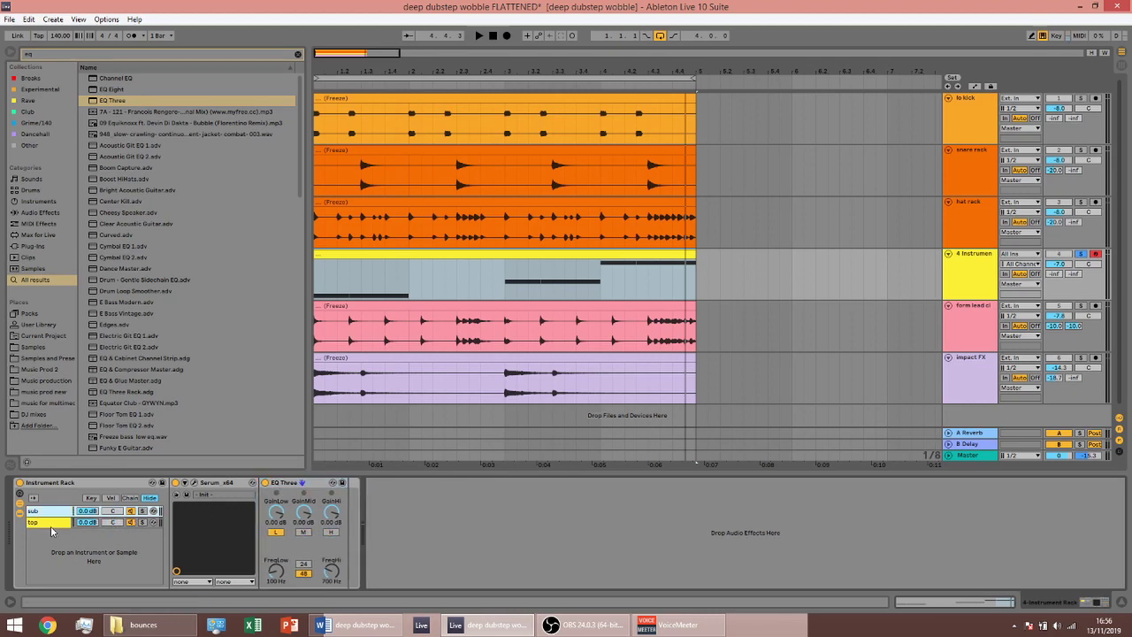
{"action": "left_click", "coordinate": [302, 532]}
{"action": "left_click", "coordinate": [282, 532]}
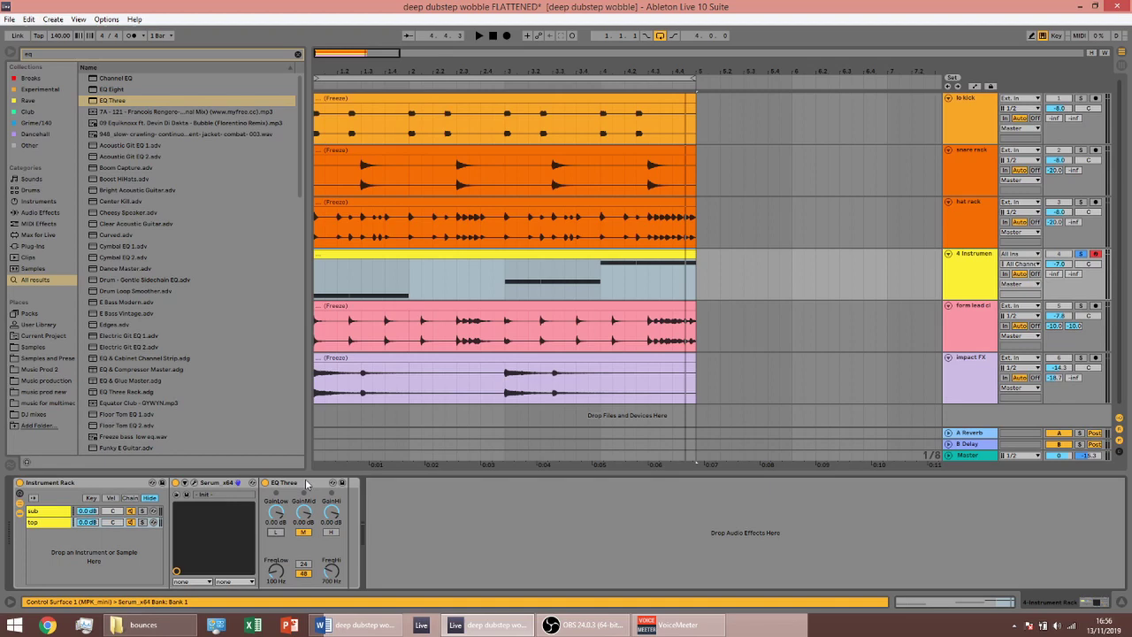
Group the top chain's EQ Three into an Audio Effect Rack and name its chain mid
{"action": "left_click", "coordinate": [303, 484]}
{"action": "key", "text": "ctrl+g"}
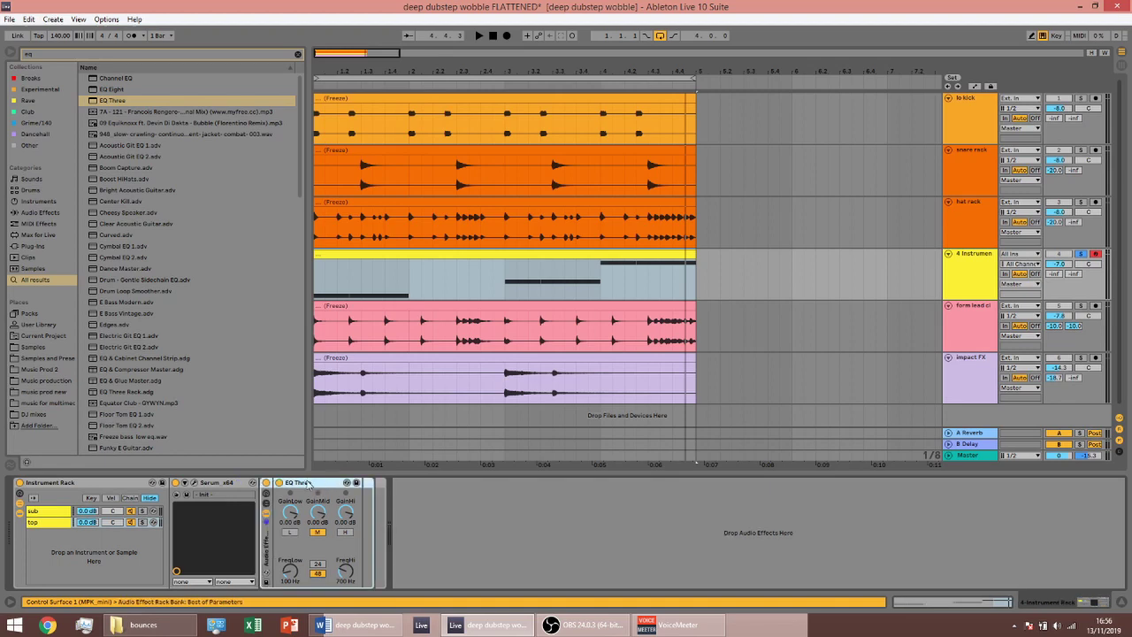
{"action": "left_click", "coordinate": [266, 503]}
{"action": "key", "text": "ctrl+r"}
{"action": "type", "text": "m"}
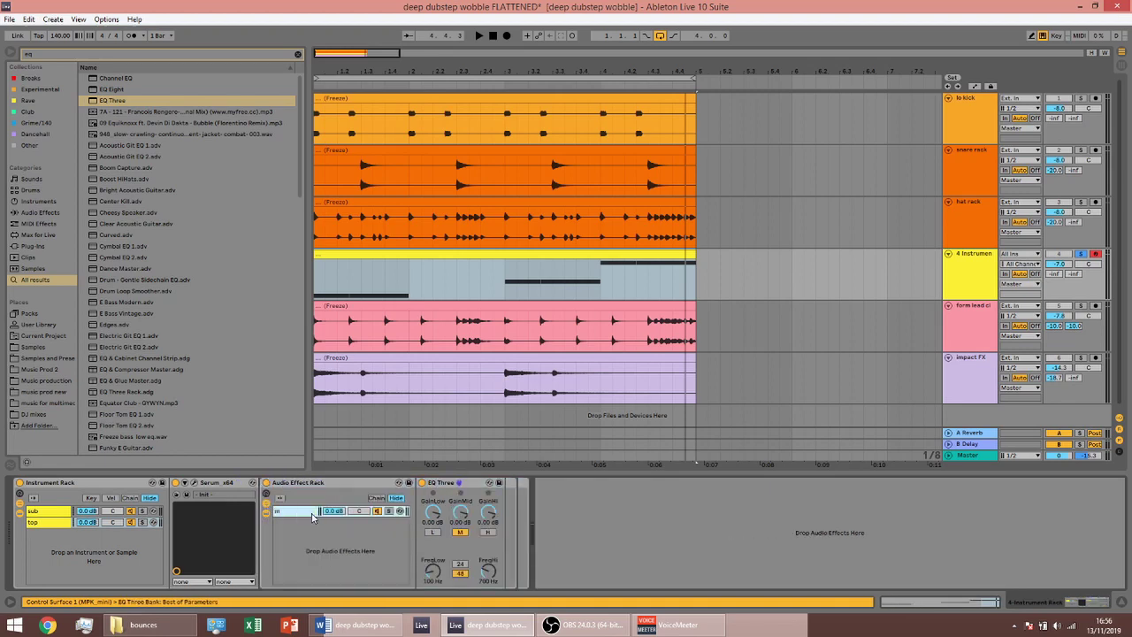
{"action": "key", "text": "Return"}
Duplicate the mid chain as high and set the copy's EQ Three to pass only the high band
{"action": "key", "text": "ctrl+d"}
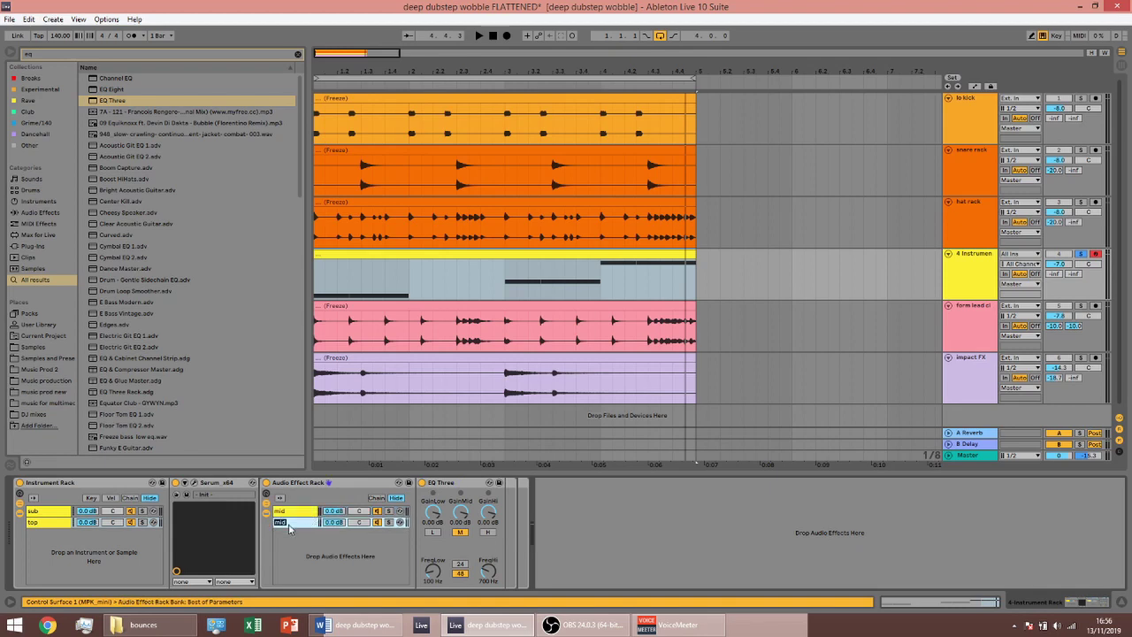
{"action": "type", "text": "igh"}
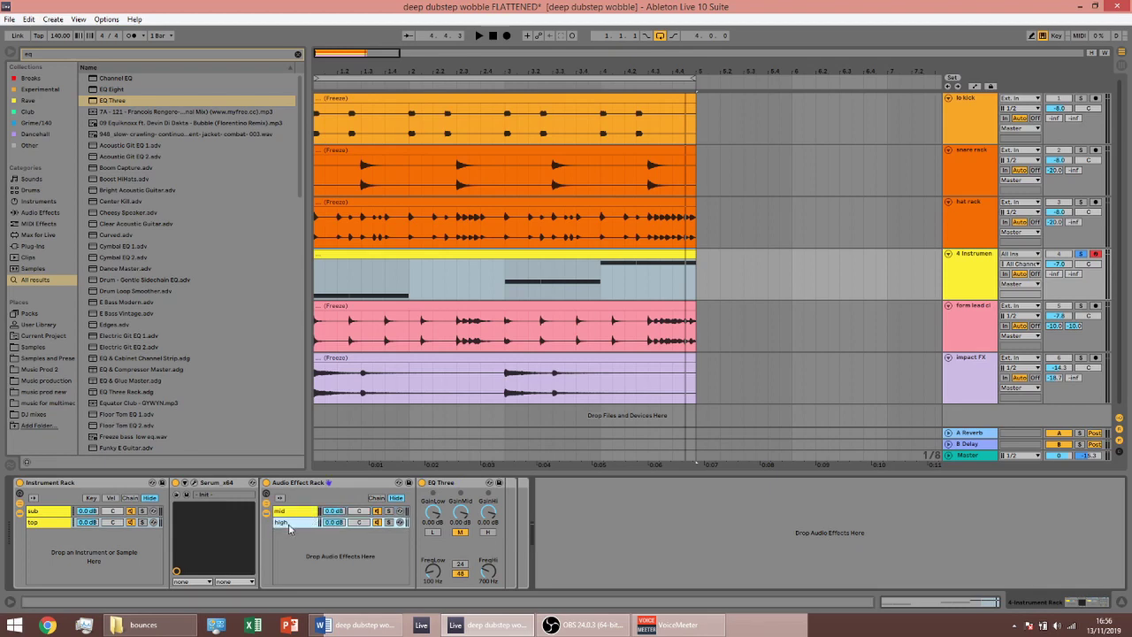
{"action": "left_click", "coordinate": [487, 533]}
Solo the sub chain and switch off oscillator A in its Serum
{"action": "left_click", "coordinate": [150, 511]}
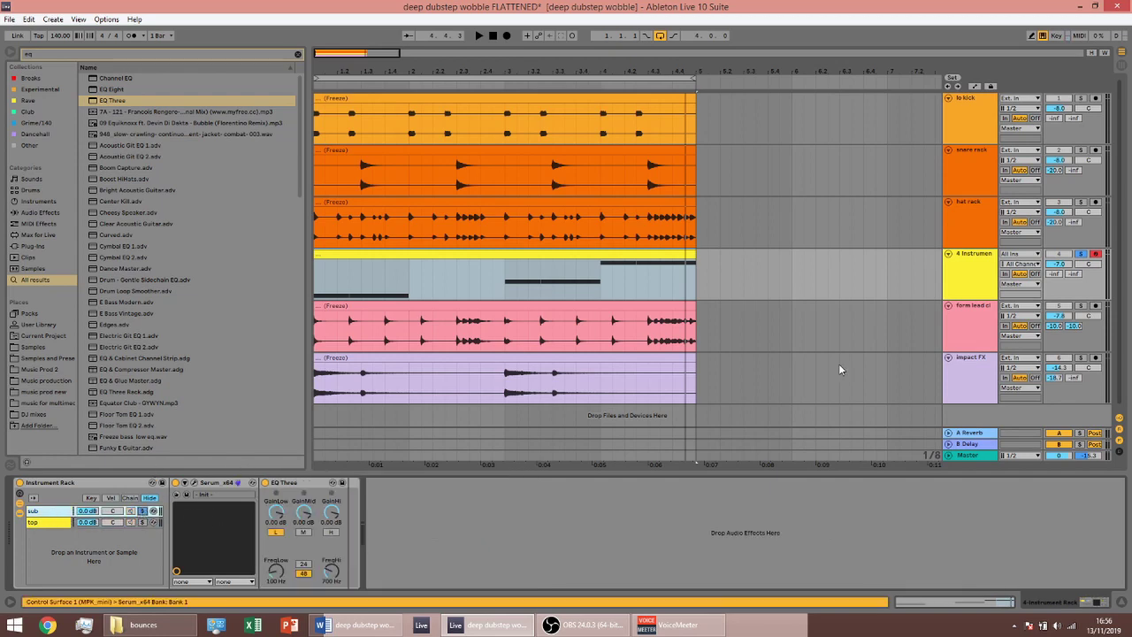
{"action": "left_click", "coordinate": [195, 481]}
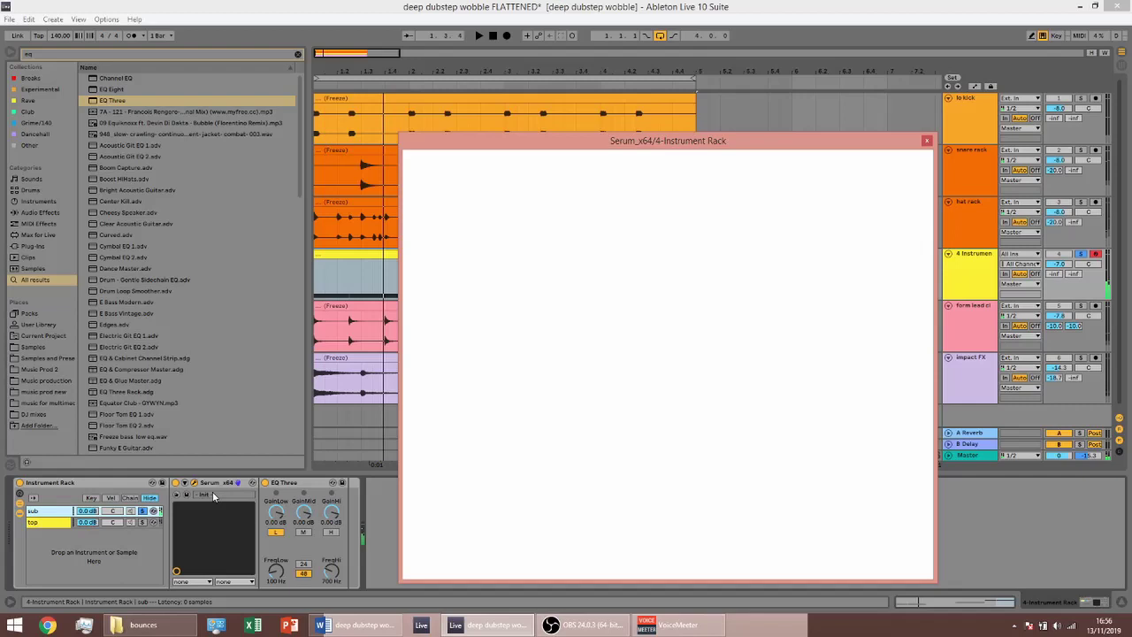
{"action": "left_click", "coordinate": [504, 202]}
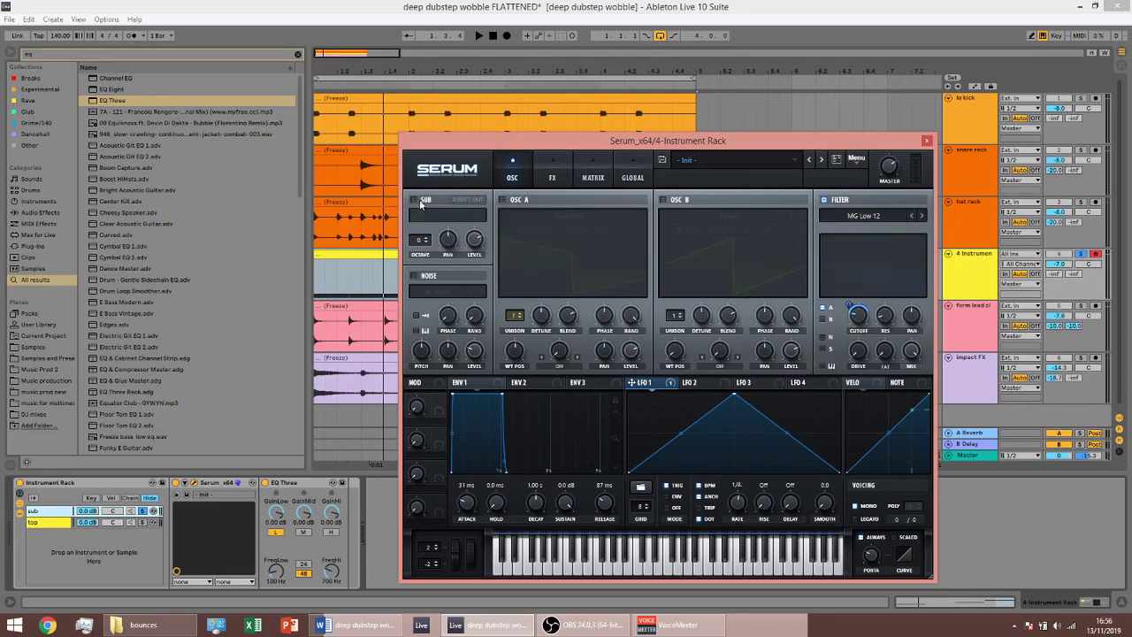
Enable Serum's sub oscillator at octave -2, route it through the filter and play the loop to check it
{"action": "left_click", "coordinate": [415, 201]}
{"action": "left_click", "coordinate": [426, 248]}
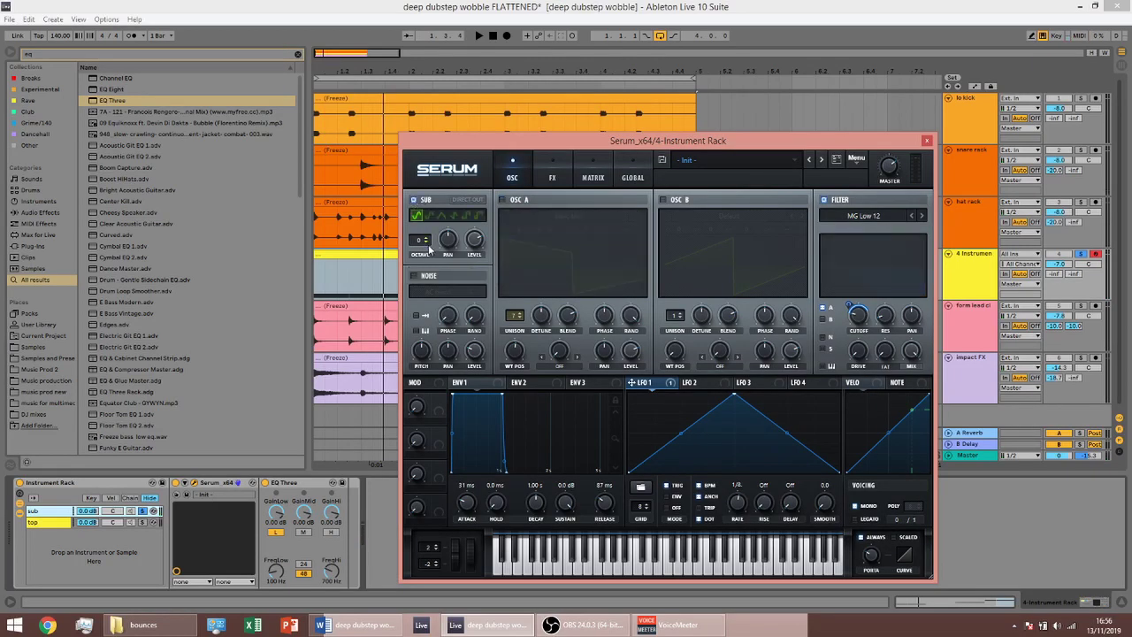
{"action": "left_click", "coordinate": [426, 243]}
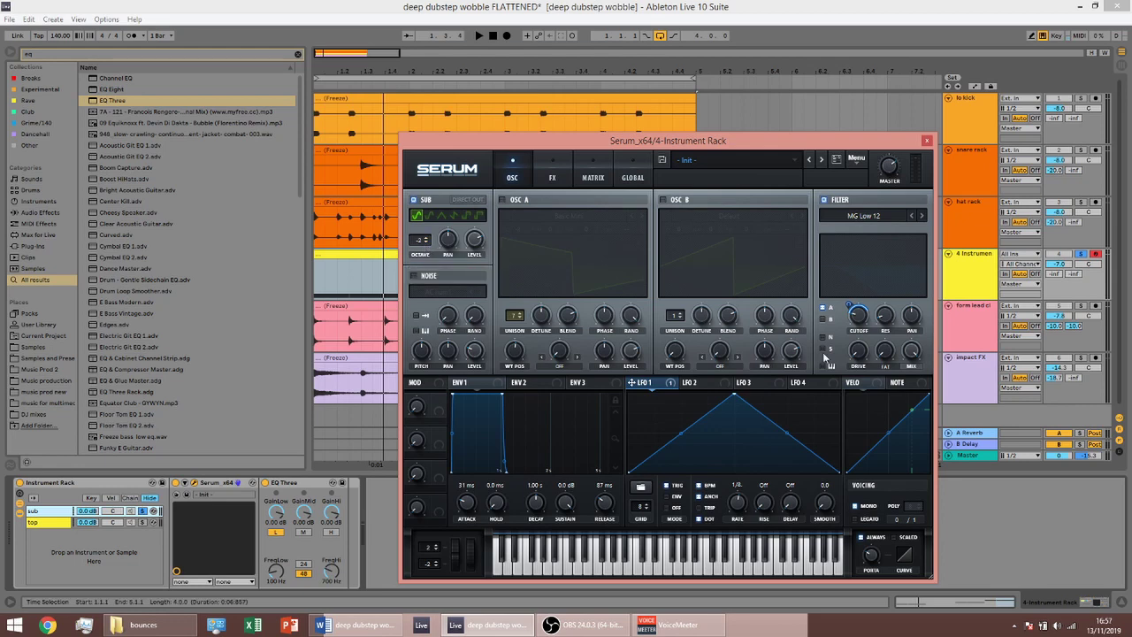
{"action": "left_click", "coordinate": [825, 351]}
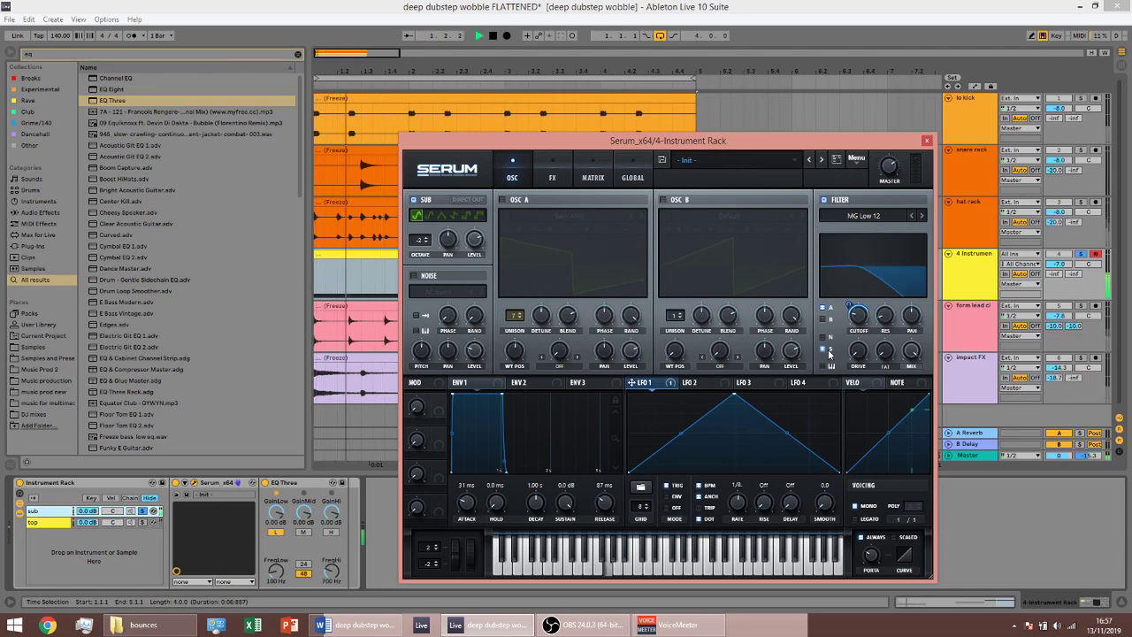
{"action": "key", "text": "space"}
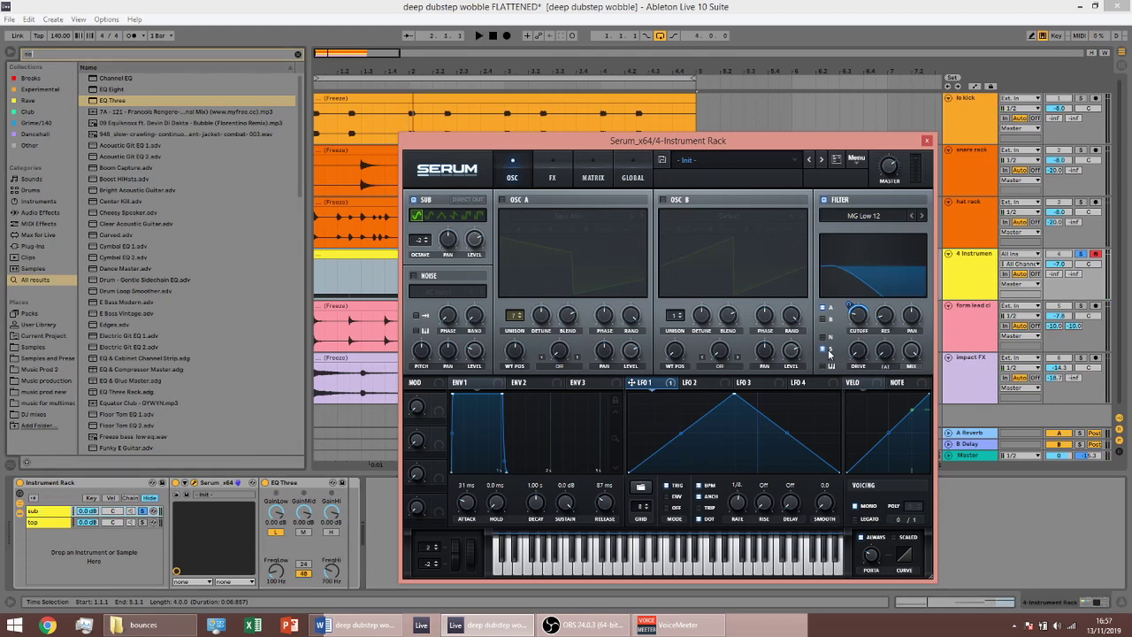
Insert a Compressor between Serum and the EQ Three in the sub chain
{"action": "key", "text": "ctrl+f"}
{"action": "type", "text": "compre"}
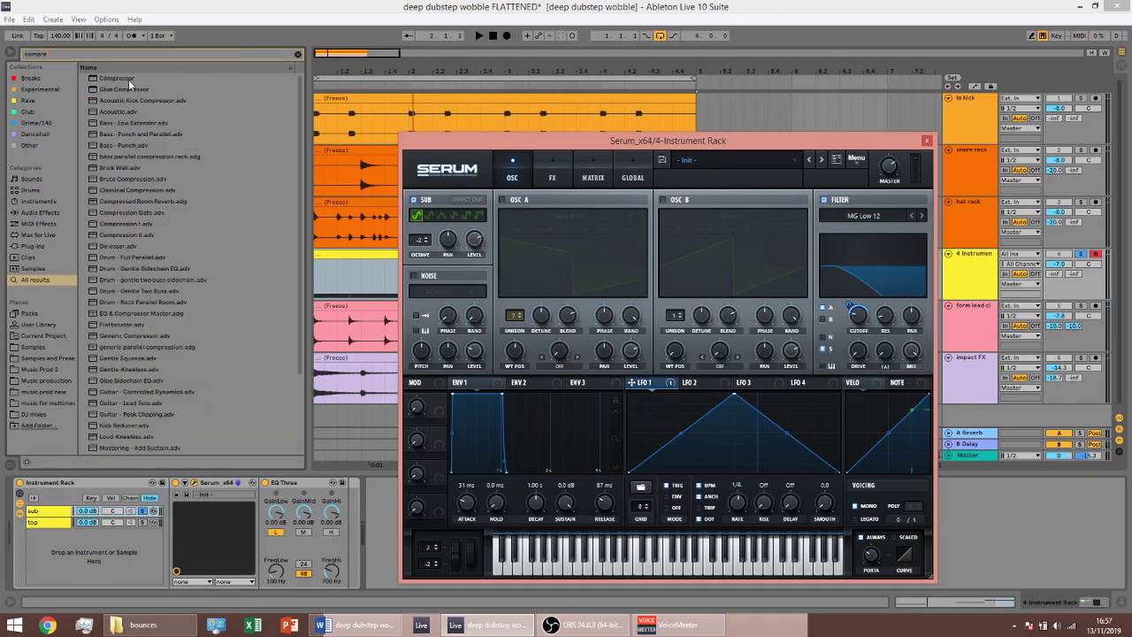
{"action": "left_click_drag", "start_coordinate": [129, 79], "coordinate": [270, 489]}
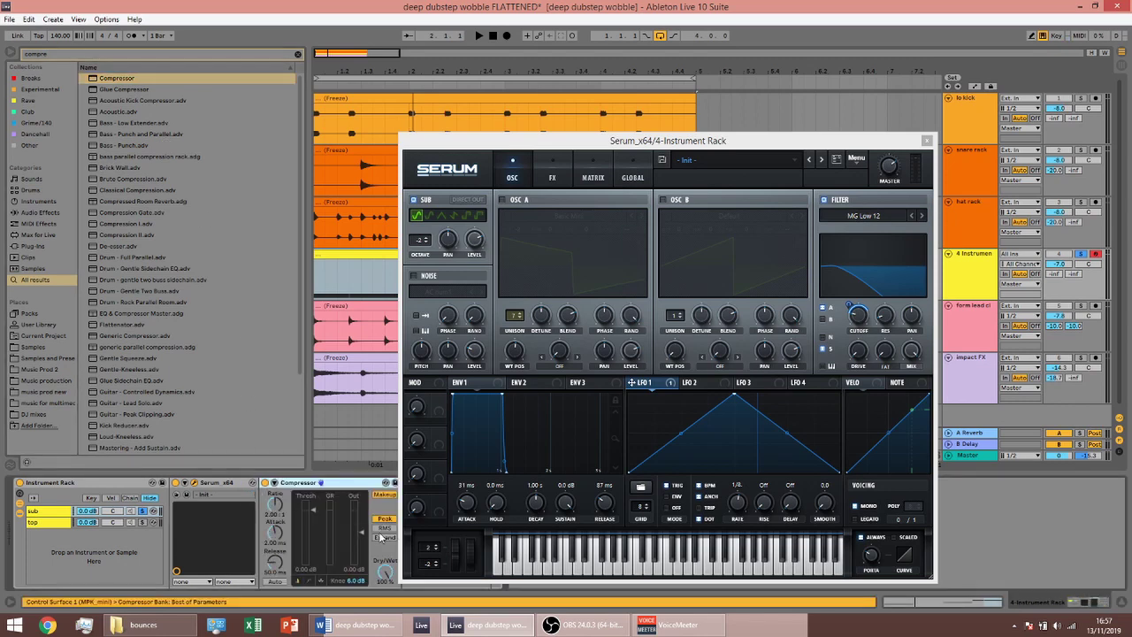
During playback, set the Compressor to RMS with makeup off, auto release, 1 ms attack, threshold about -28 dB and output about 4.3 dB
{"action": "left_click", "coordinate": [381, 528]}
{"action": "left_click", "coordinate": [383, 496]}
{"action": "key", "text": "space"}
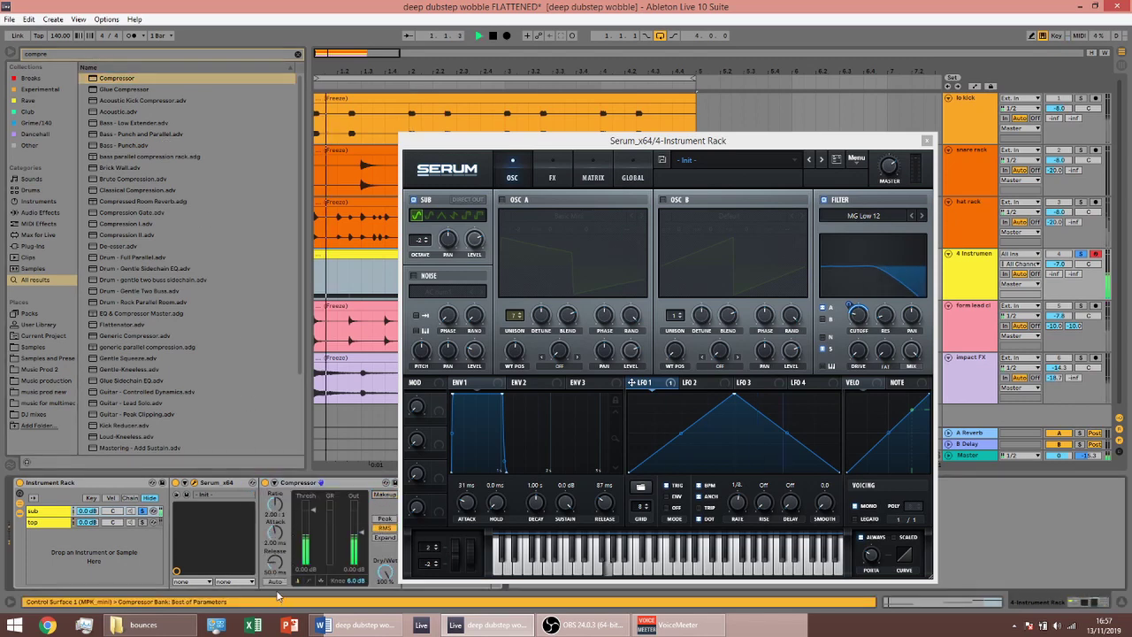
{"action": "left_click", "coordinate": [275, 580]}
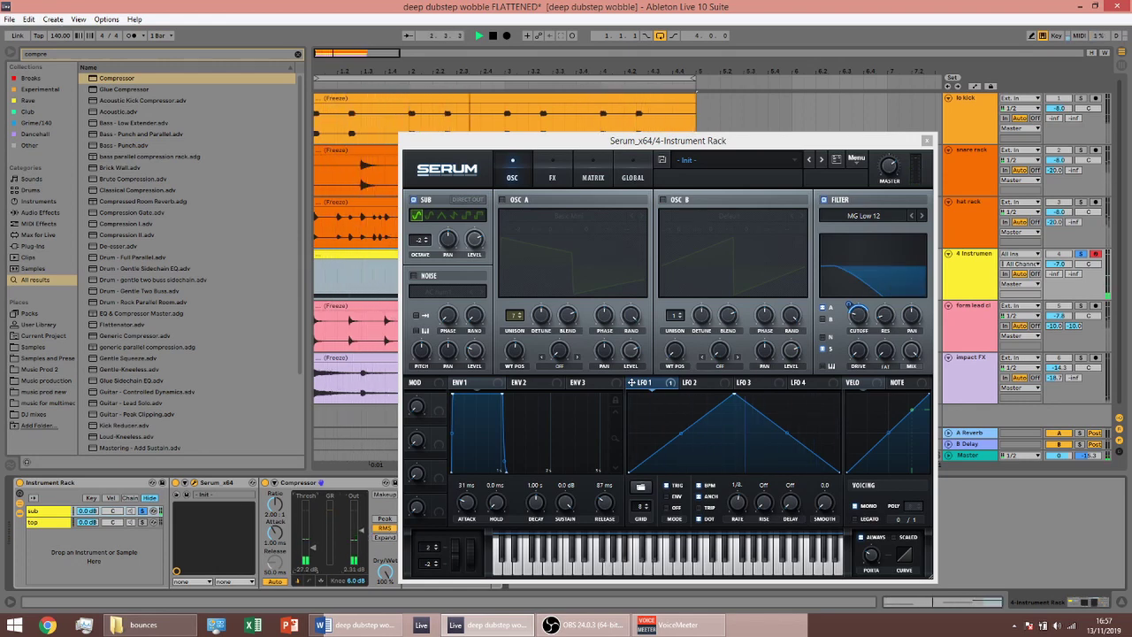
{"action": "key", "text": "space"}
Unsolo the sub chain and close the Serum window
{"action": "left_click", "coordinate": [142, 511]}
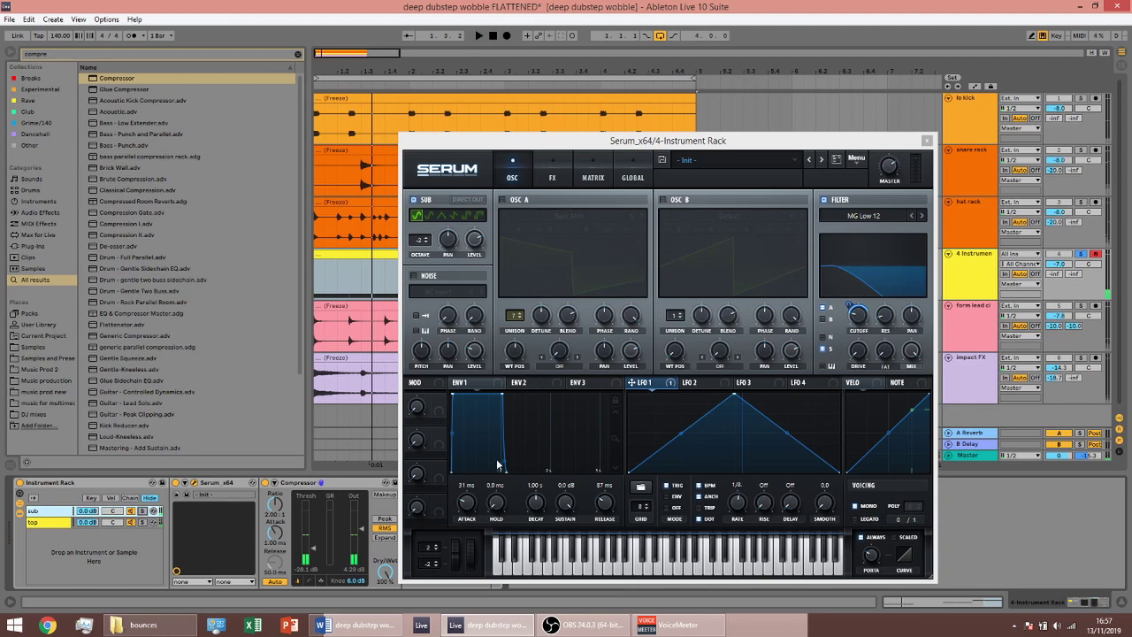
{"action": "left_click", "coordinate": [927, 139]}
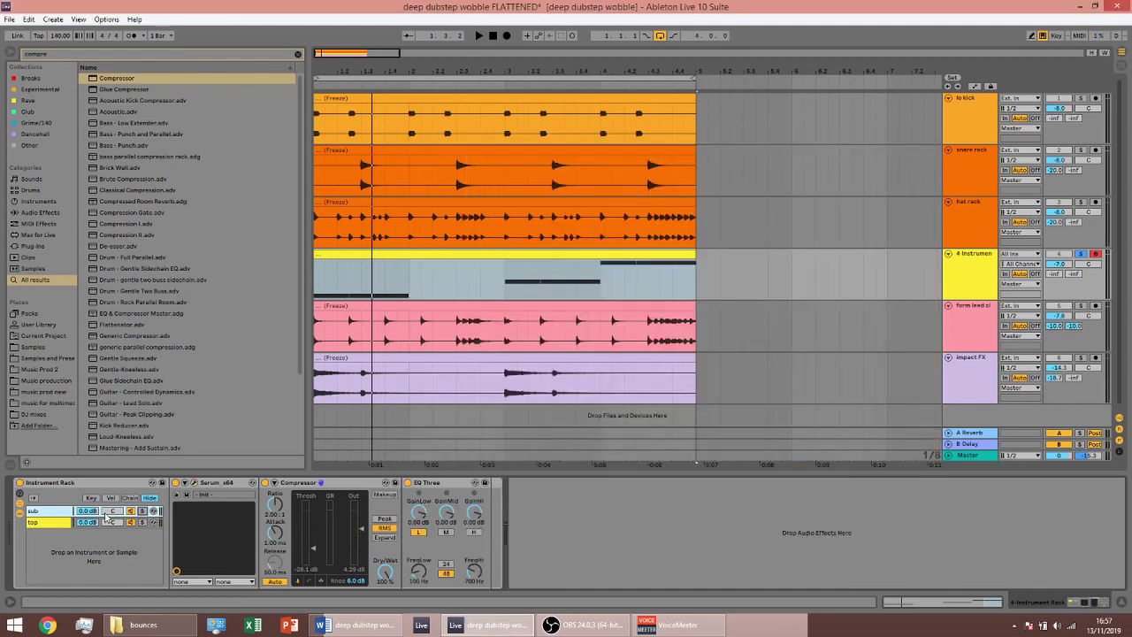
Insert an Overdrive before the EQ Three in the top layer's mid chain
{"action": "left_click", "coordinate": [62, 525]}
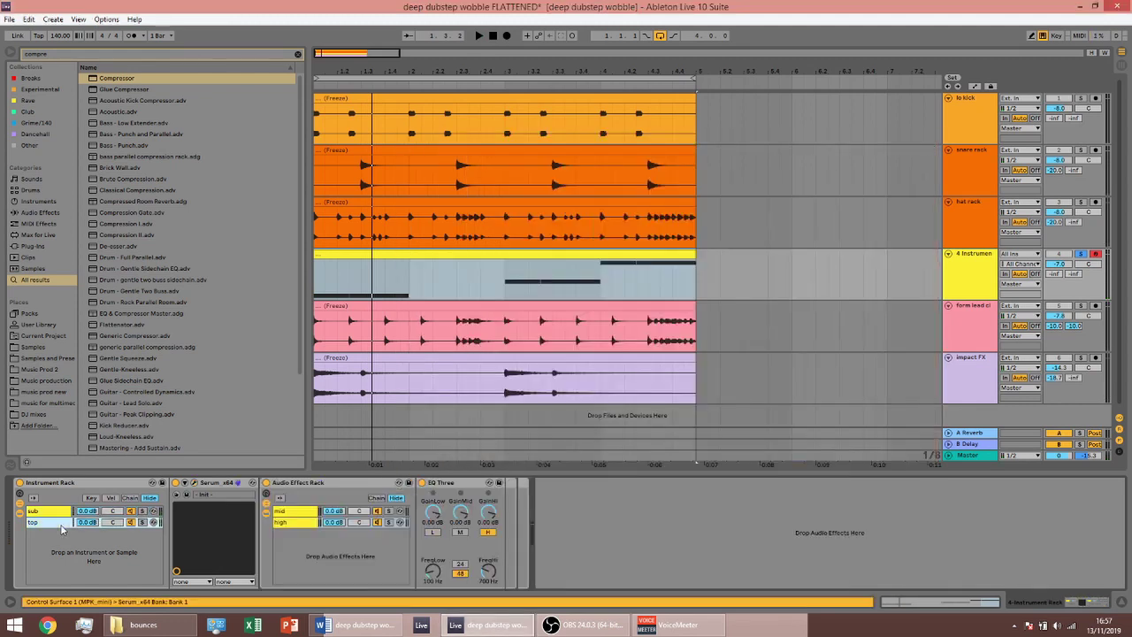
{"action": "left_click", "coordinate": [300, 521]}
{"action": "key", "text": "ctrl+f"}
{"action": "type", "text": "over"}
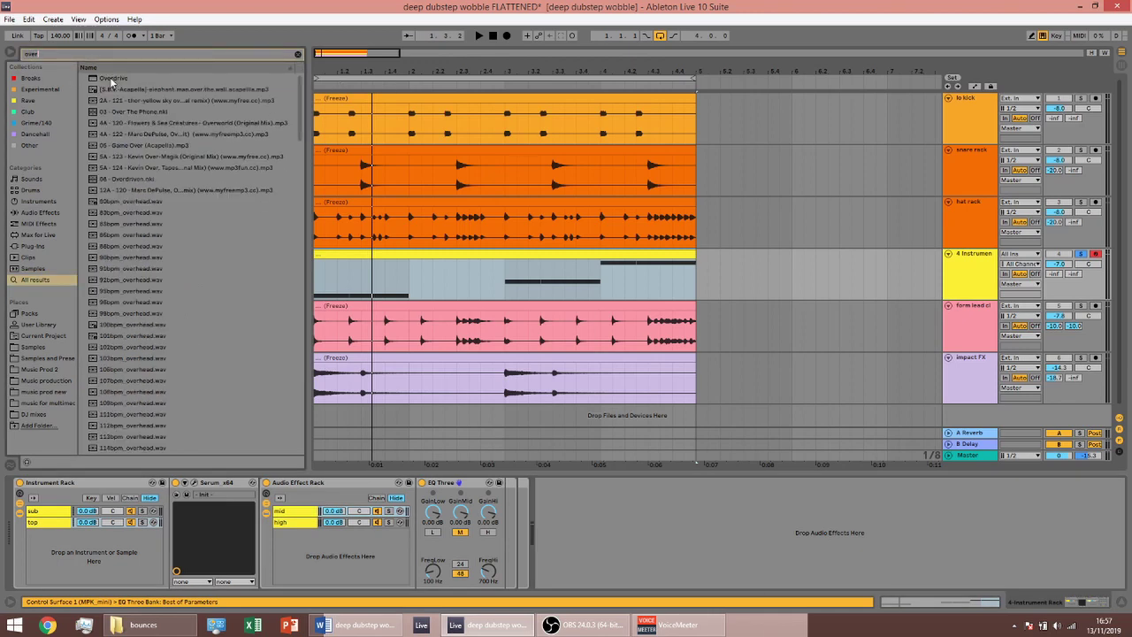
{"action": "left_click_drag", "start_coordinate": [111, 82], "coordinate": [434, 578]}
While playing with the mid chain temporarily soloed, tune the Overdrive to 374 Hz with 25% drive and a narrower bandwidth
{"action": "key", "text": "space"}
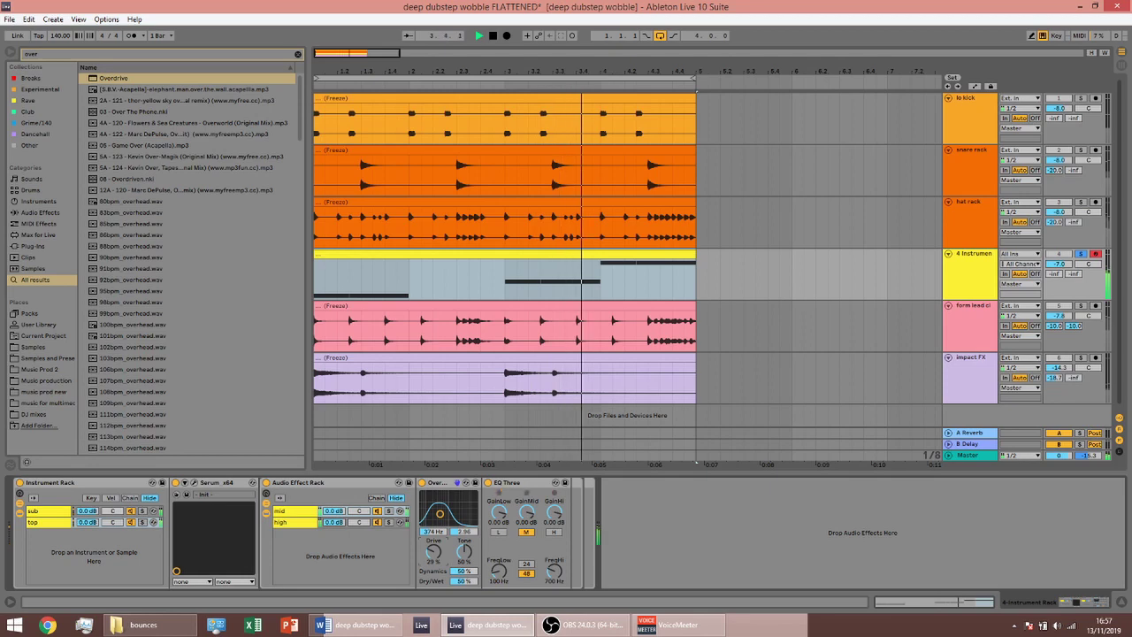
{"action": "left_click", "coordinate": [389, 511]}
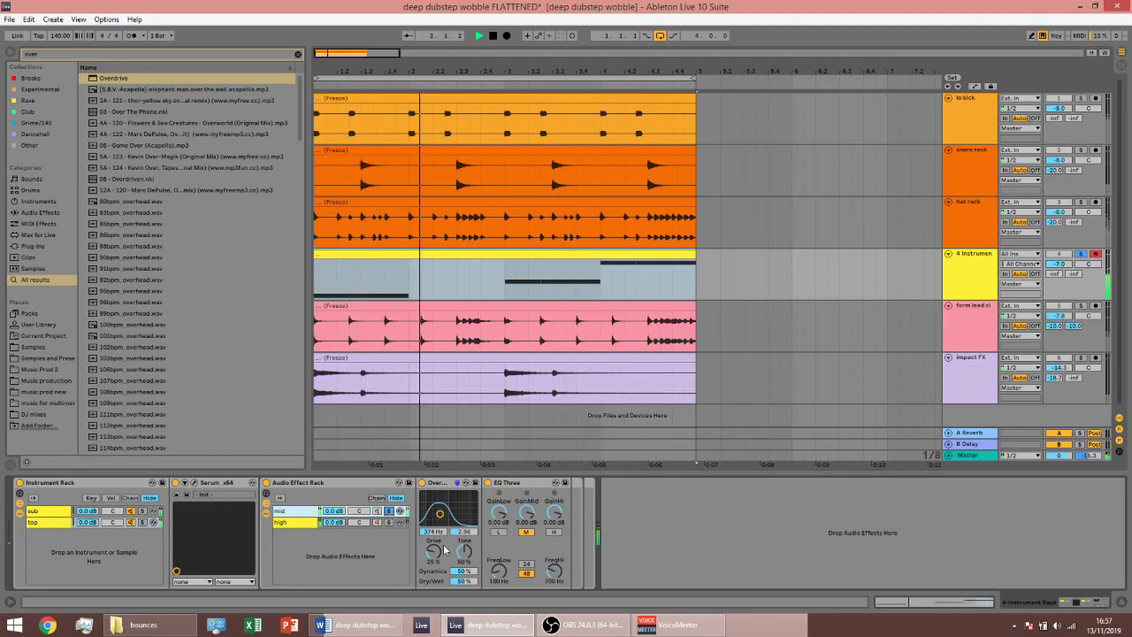
{"action": "left_click_drag", "start_coordinate": [463, 531], "coordinate": [463, 541]}
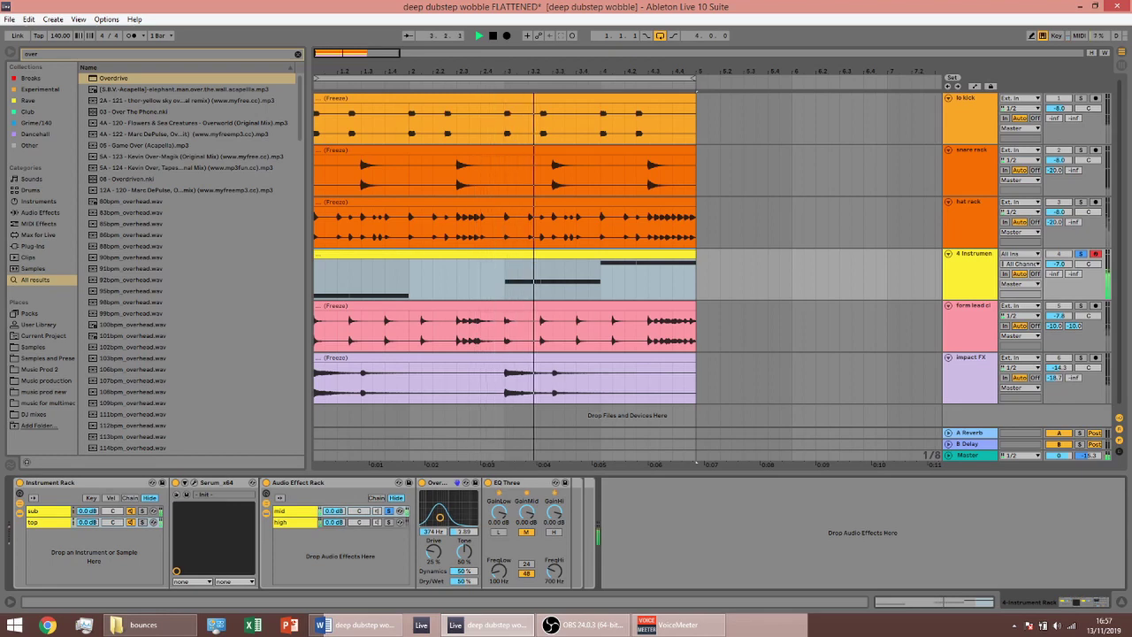
{"action": "left_click", "coordinate": [388, 512]}
{"action": "key", "text": "space"}
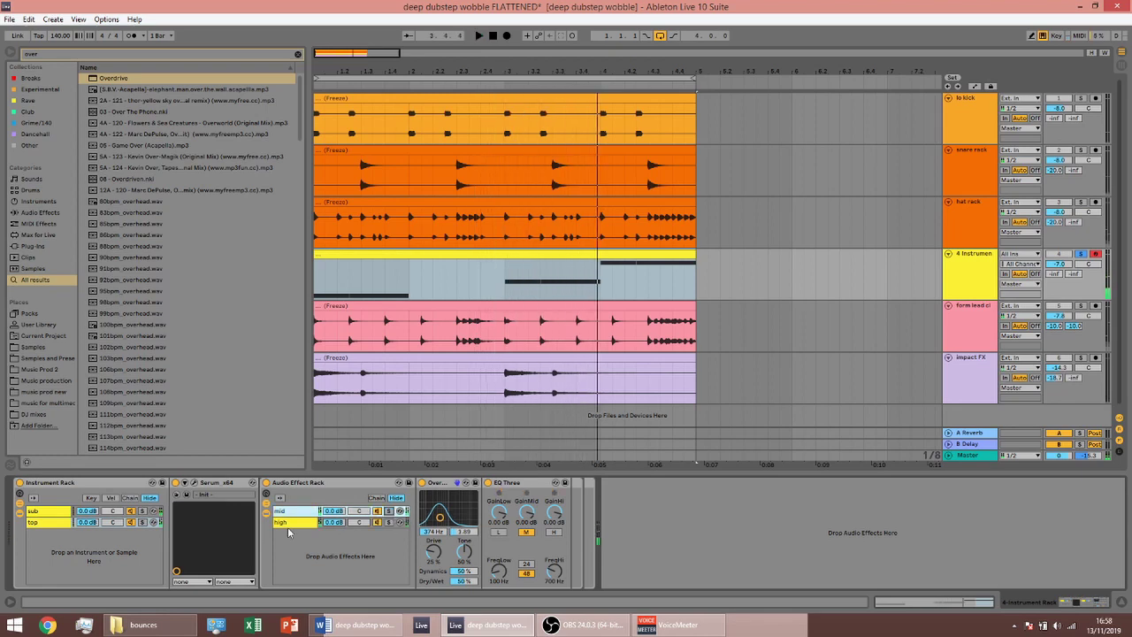
Copy the Overdrive from the mid chain to the high chain, placing it before the EQ Three
{"action": "left_click", "coordinate": [288, 527]}
{"action": "left_click", "coordinate": [291, 514]}
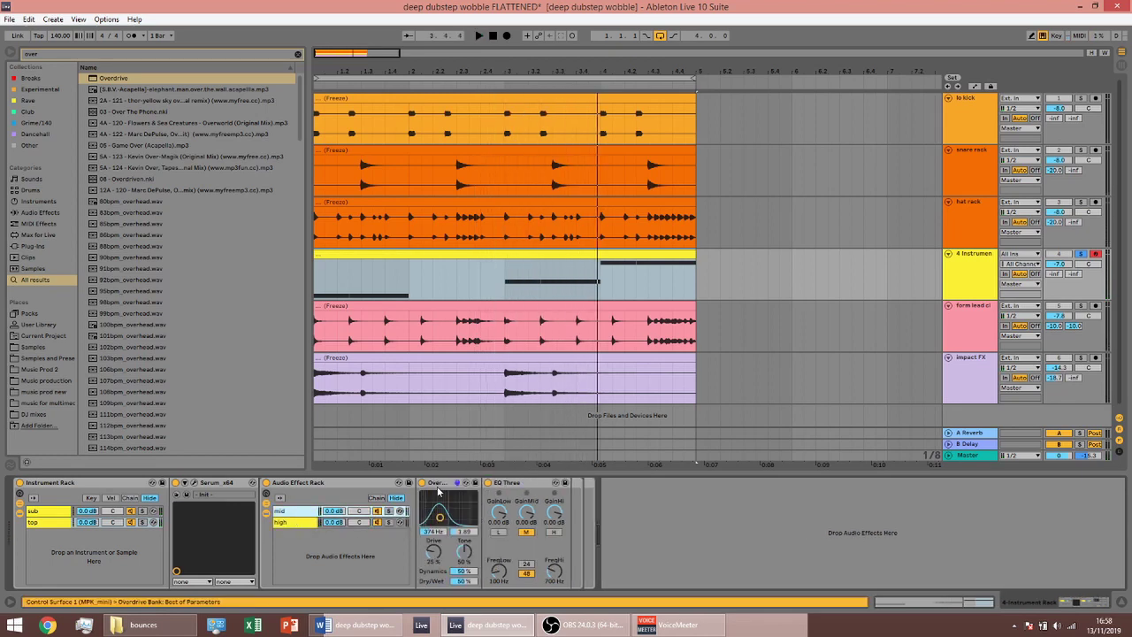
{"action": "left_click_drag", "start_coordinate": [437, 491], "coordinate": [307, 525]}
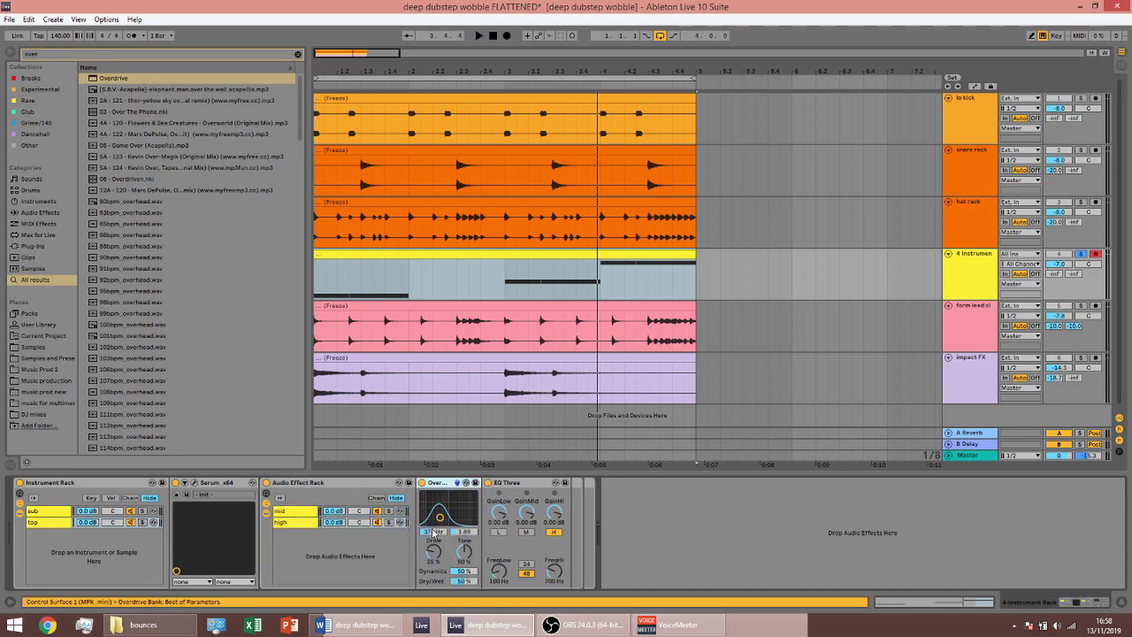
During playback, tune the high chain's Overdrive to 829 Hz with 27% drive, and unsolo the bass track to hear it in the mix
{"action": "key", "text": "space"}
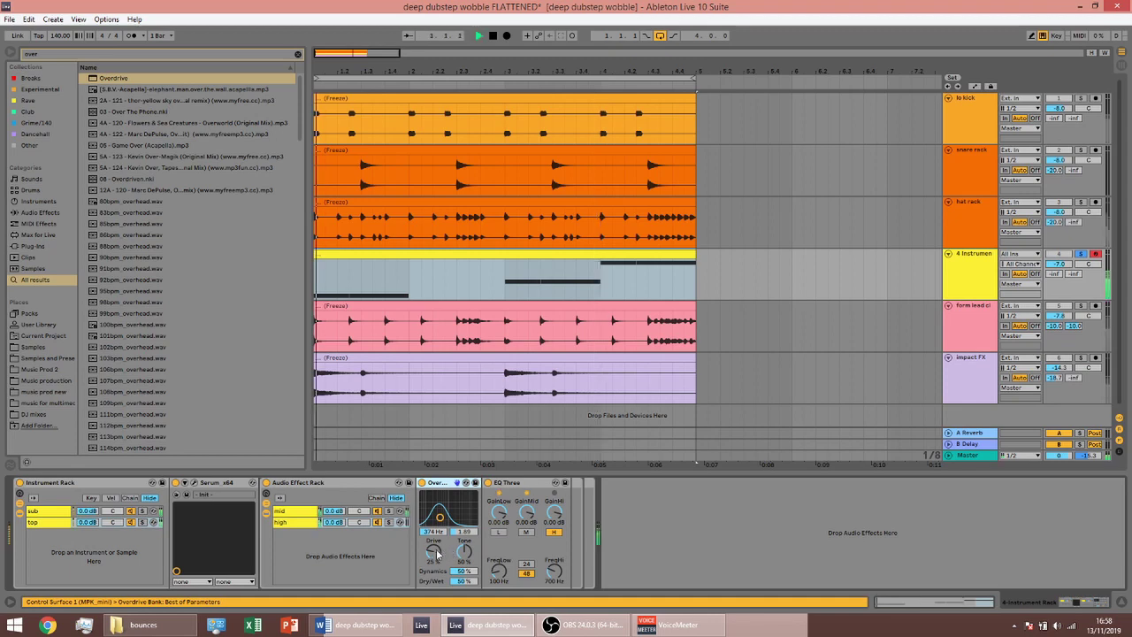
{"action": "left_click_drag", "start_coordinate": [434, 549], "coordinate": [434, 515]}
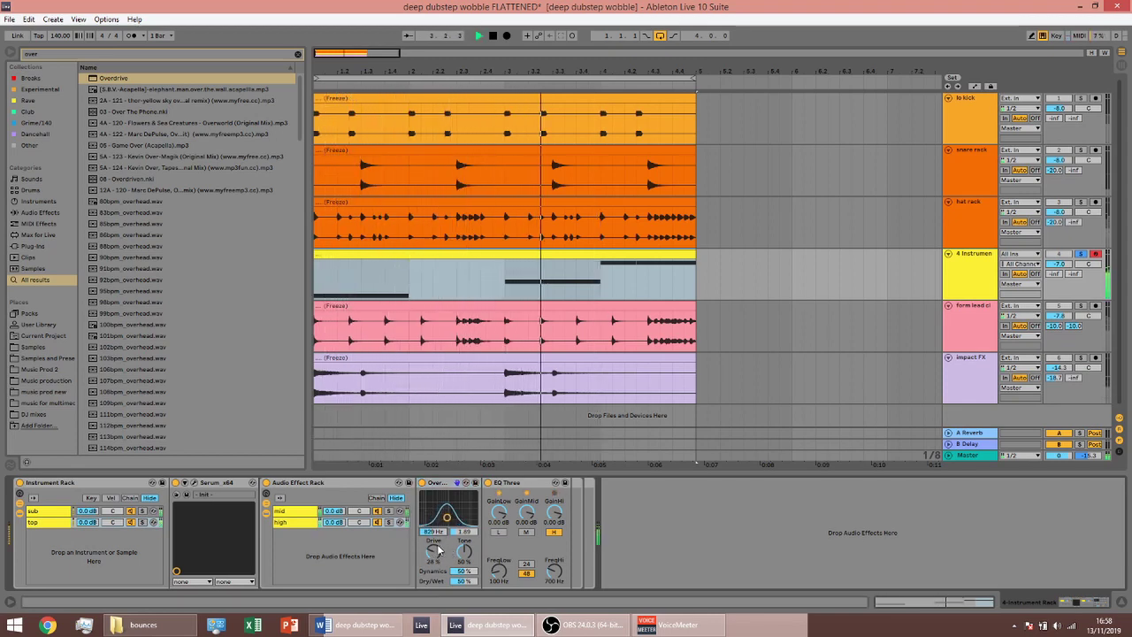
{"action": "key", "text": "space"}
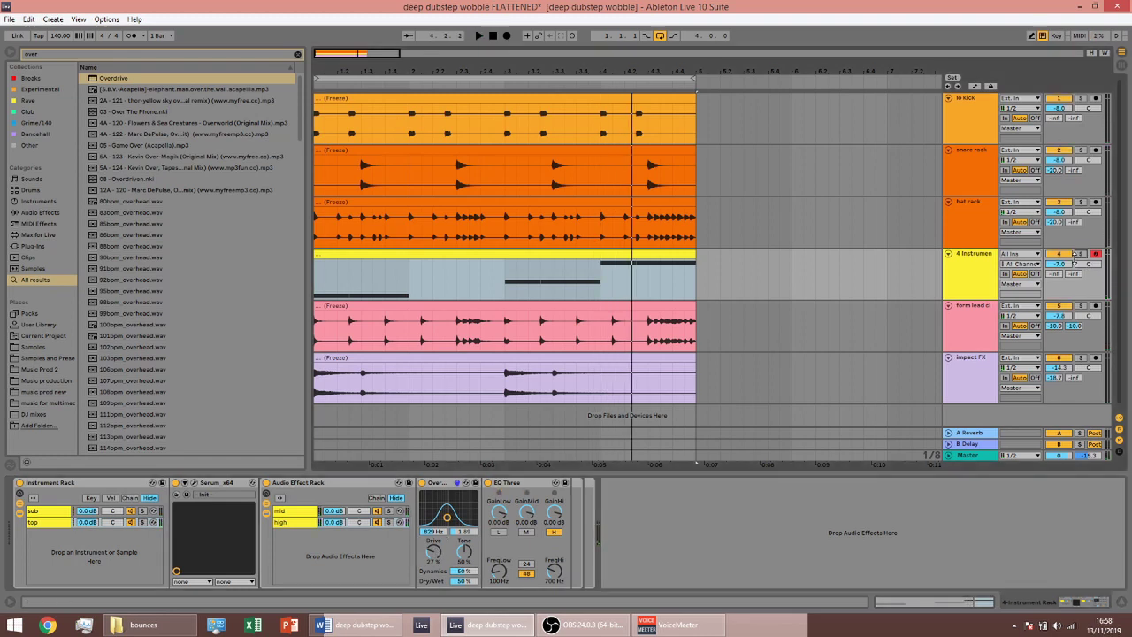
{"action": "key", "text": "space"}
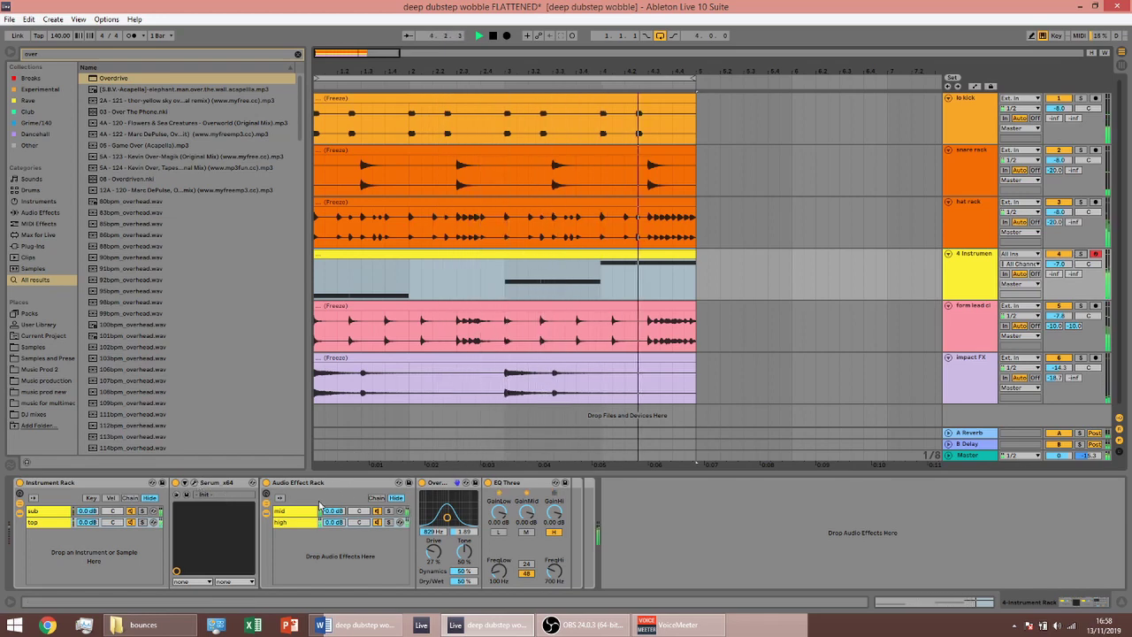
{"action": "key", "text": "space"}
Add an Auto Filter after the bass track's Instrument Rack and play the arrangement to hear it
{"action": "key", "text": "ctrl+f"}
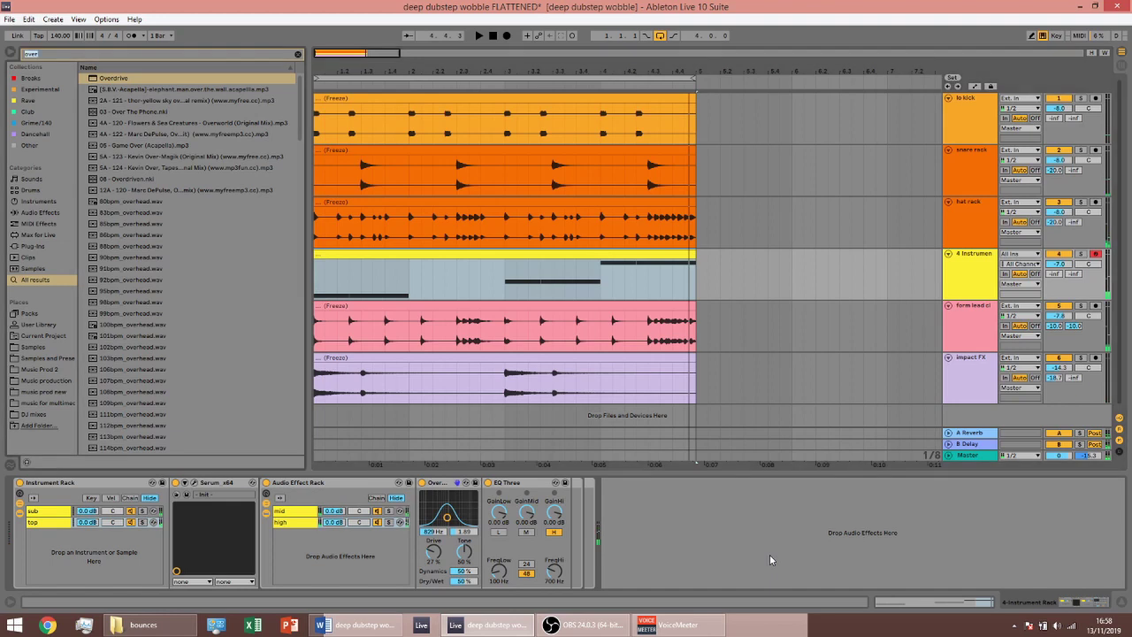
{"action": "type", "text": "auto"}
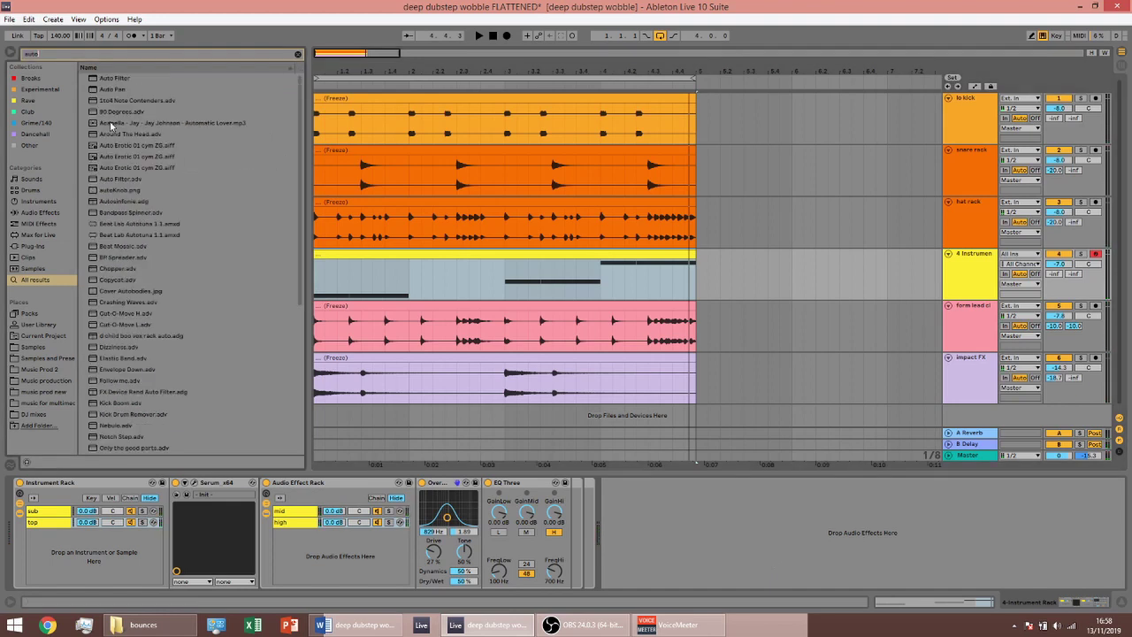
{"action": "left_click_drag", "start_coordinate": [114, 78], "coordinate": [696, 544]}
{"action": "left_click", "coordinate": [734, 559]}
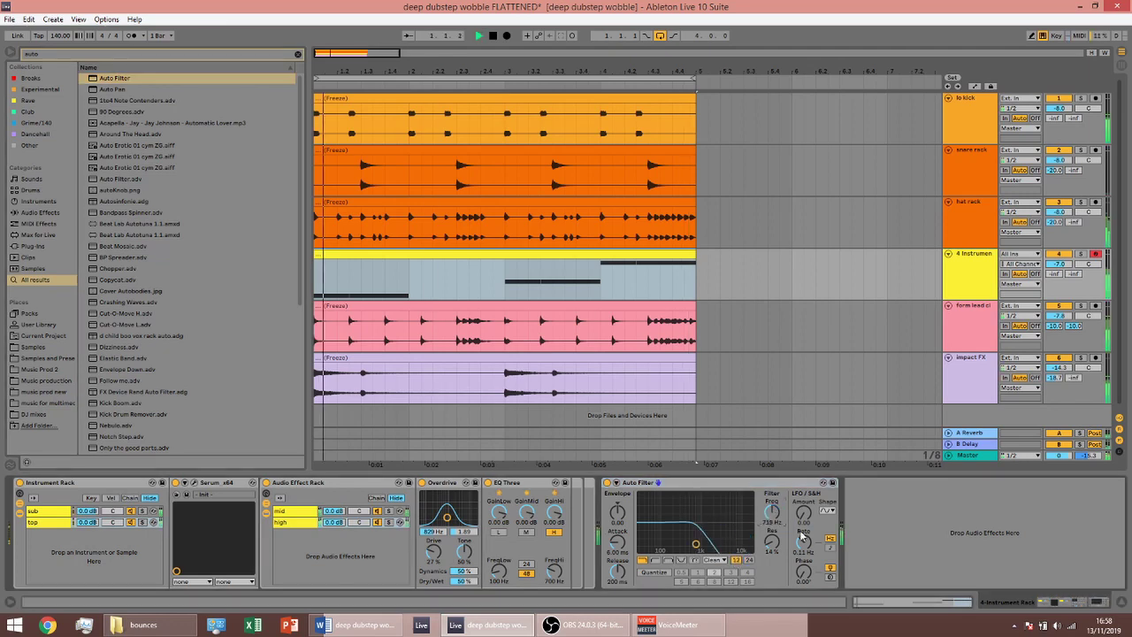
{"action": "key", "text": "space"}
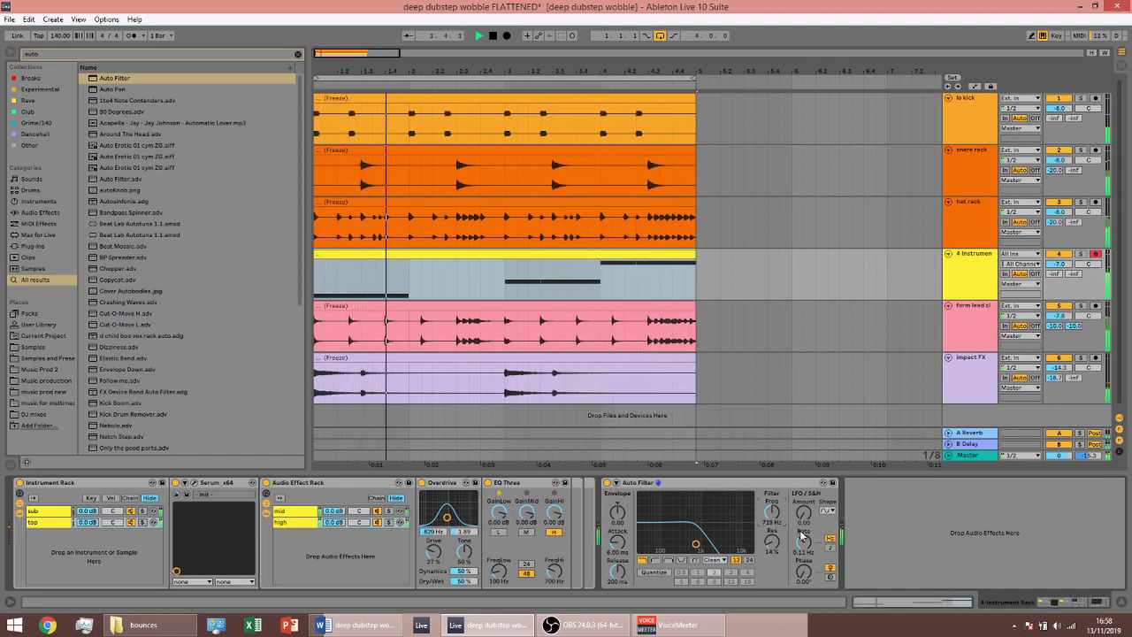
{"action": "key", "text": "space"}
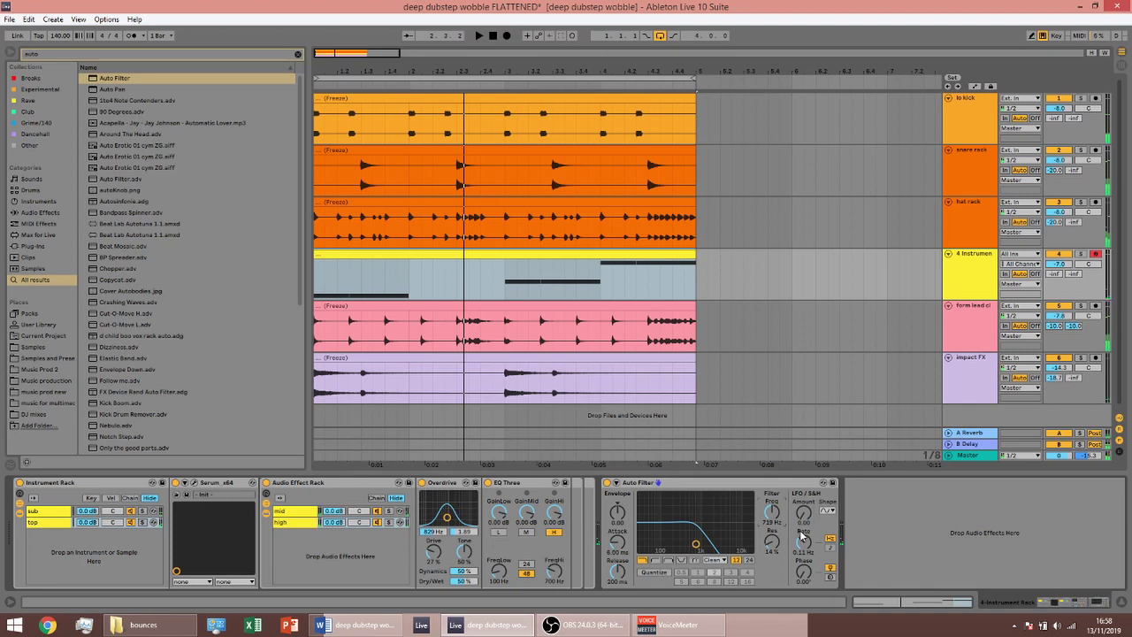
Insert the Mono Utility preset between the Overdrive and EQ Three in the mid chain
{"action": "left_click", "coordinate": [288, 513]}
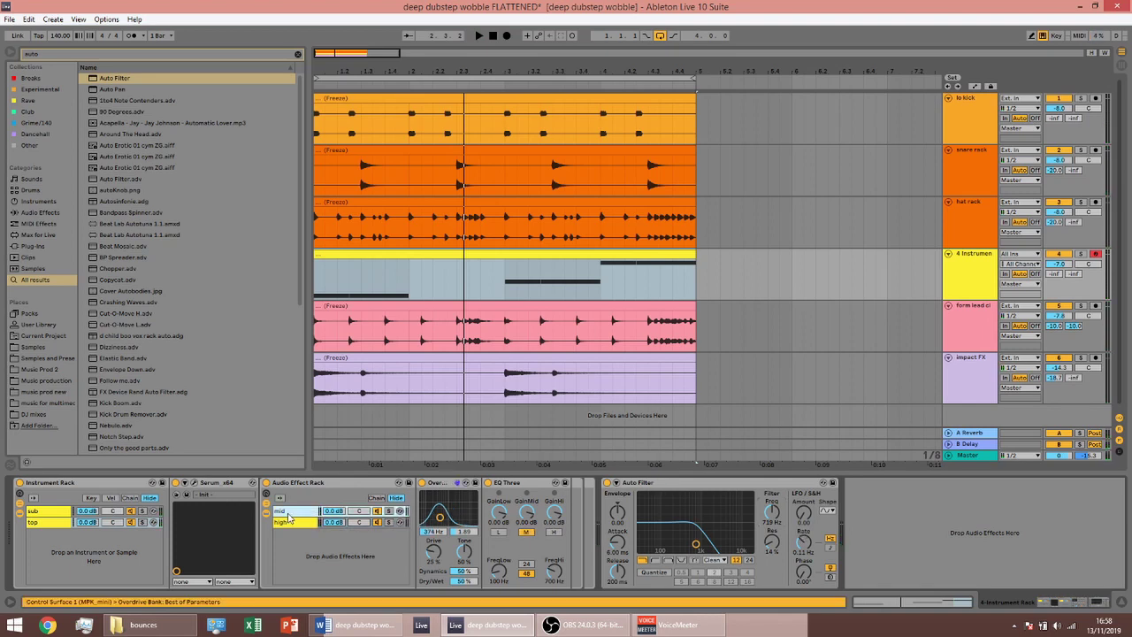
{"action": "key", "text": "ctrl+f"}
{"action": "type", "text": "mono"}
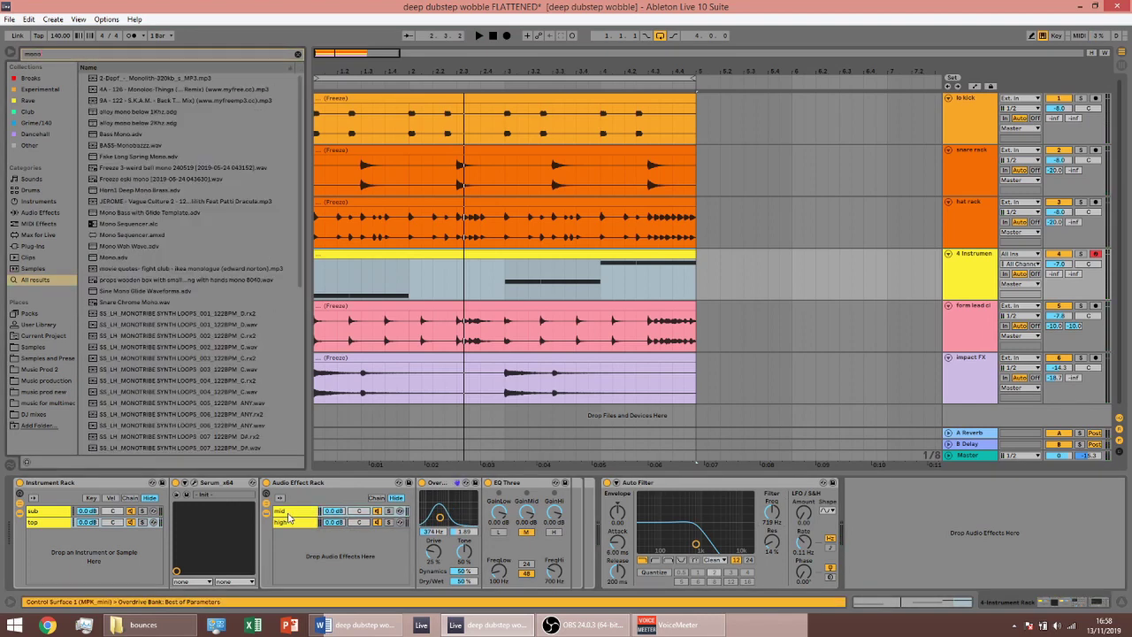
{"action": "left_click", "coordinate": [53, 214]}
{"action": "double_click", "coordinate": [141, 94]}
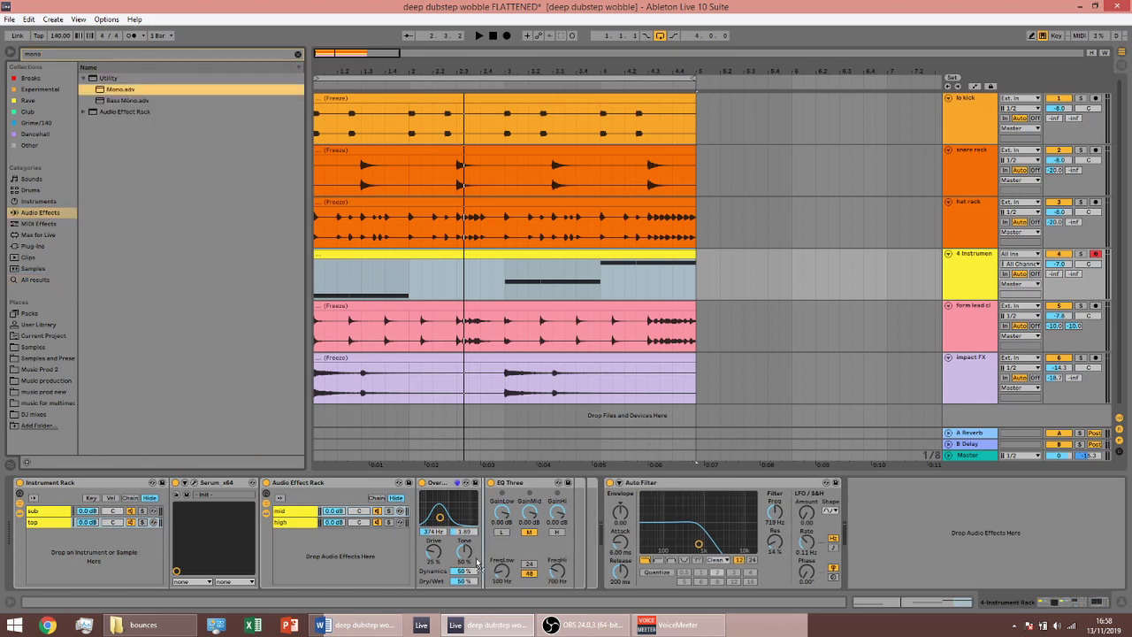
Add the "alloy mono below 2Khz" rack after the Auto Filter, close its plugin window and play the mix
{"action": "key", "text": "ctrl+f"}
{"action": "key", "text": "BackSpace"}
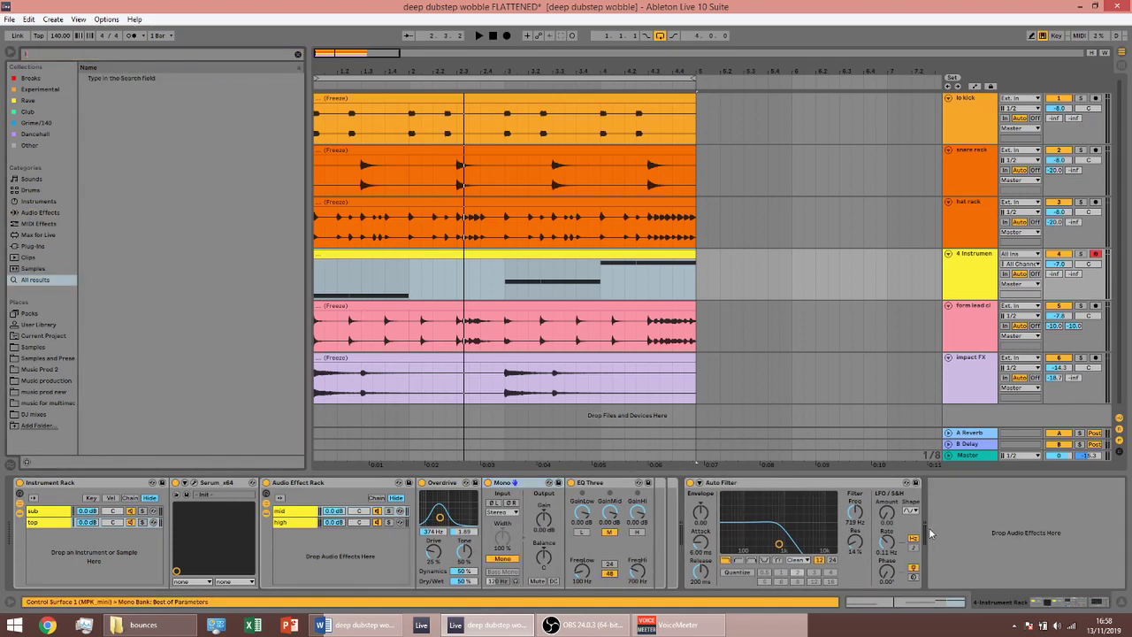
{"action": "type", "text": "s"}
{"action": "key", "text": "BackSpace"}
{"action": "type", "text": "alloy"}
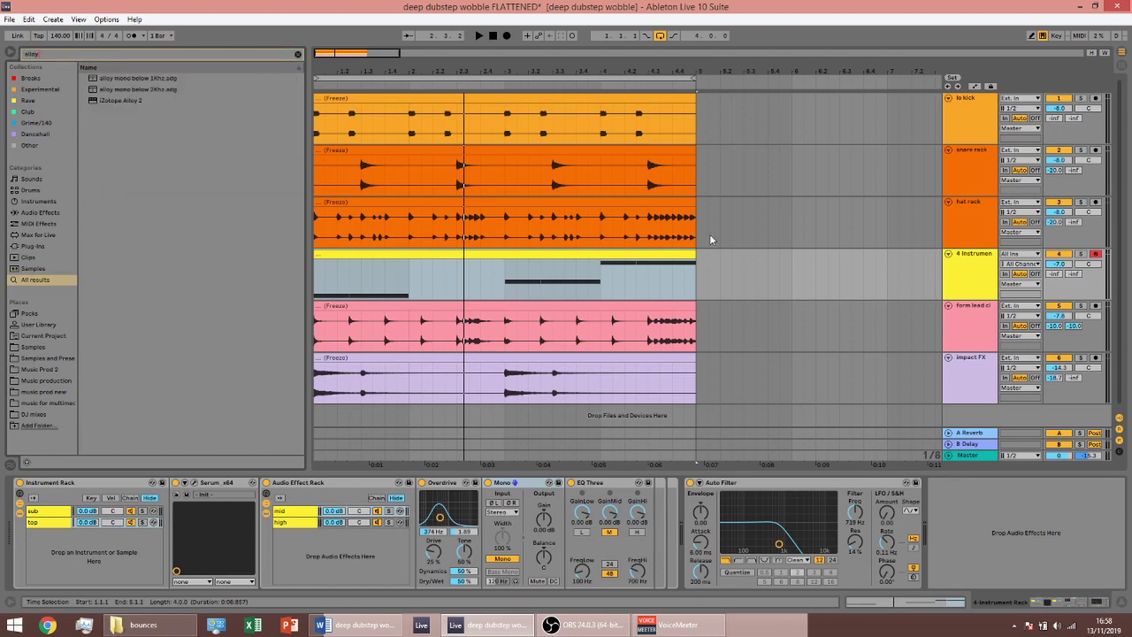
{"action": "left_click", "coordinate": [153, 92]}
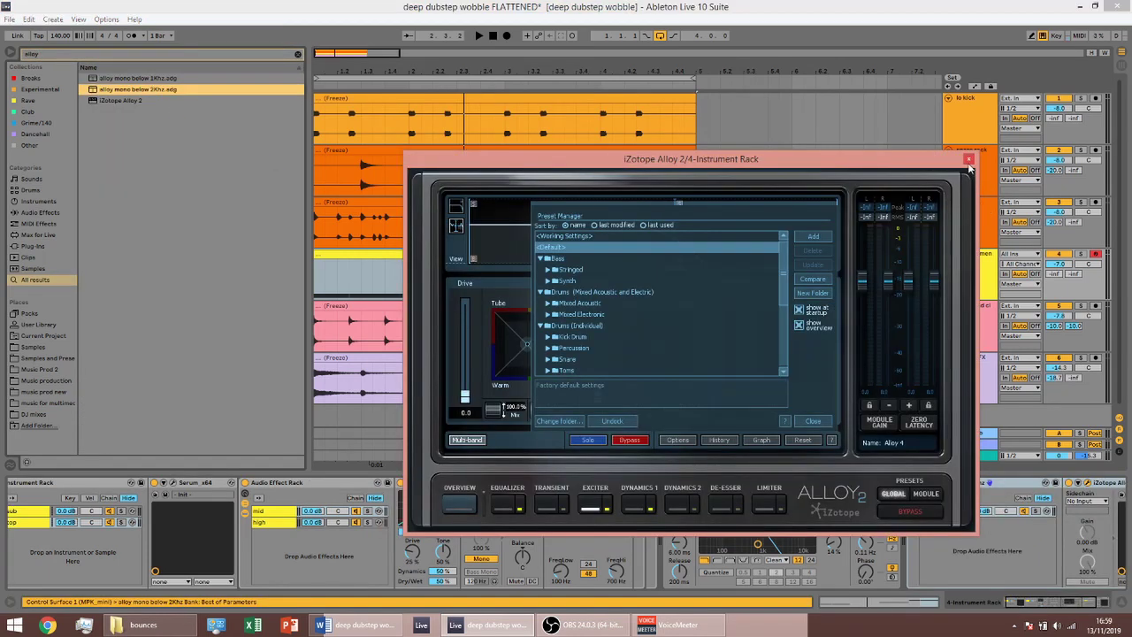
{"action": "left_click", "coordinate": [968, 160]}
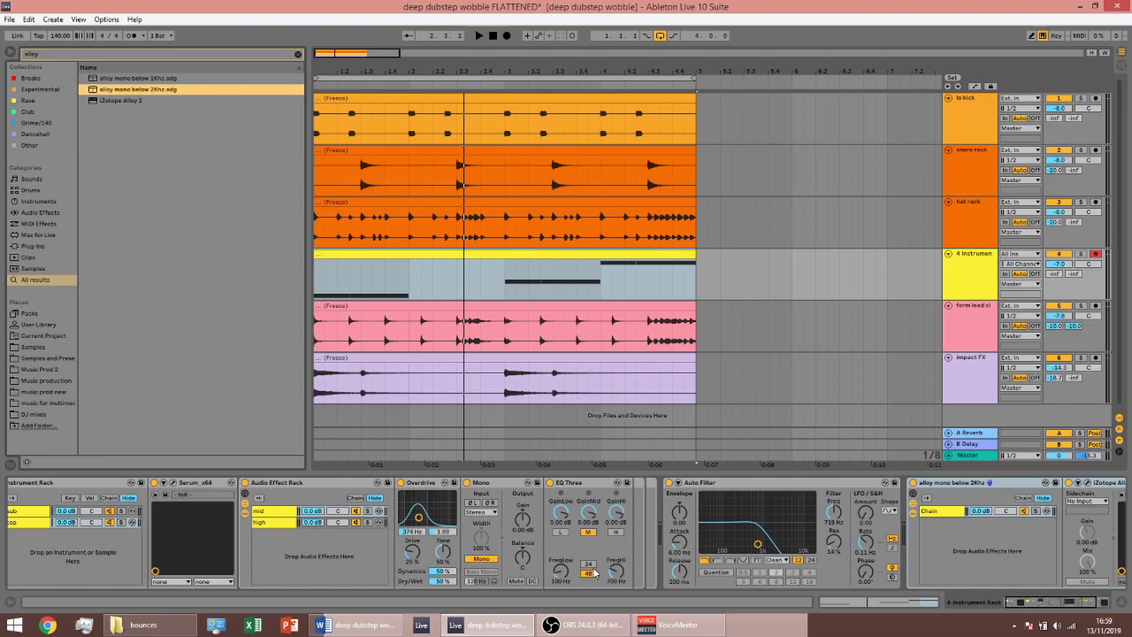
{"action": "key", "text": "space"}
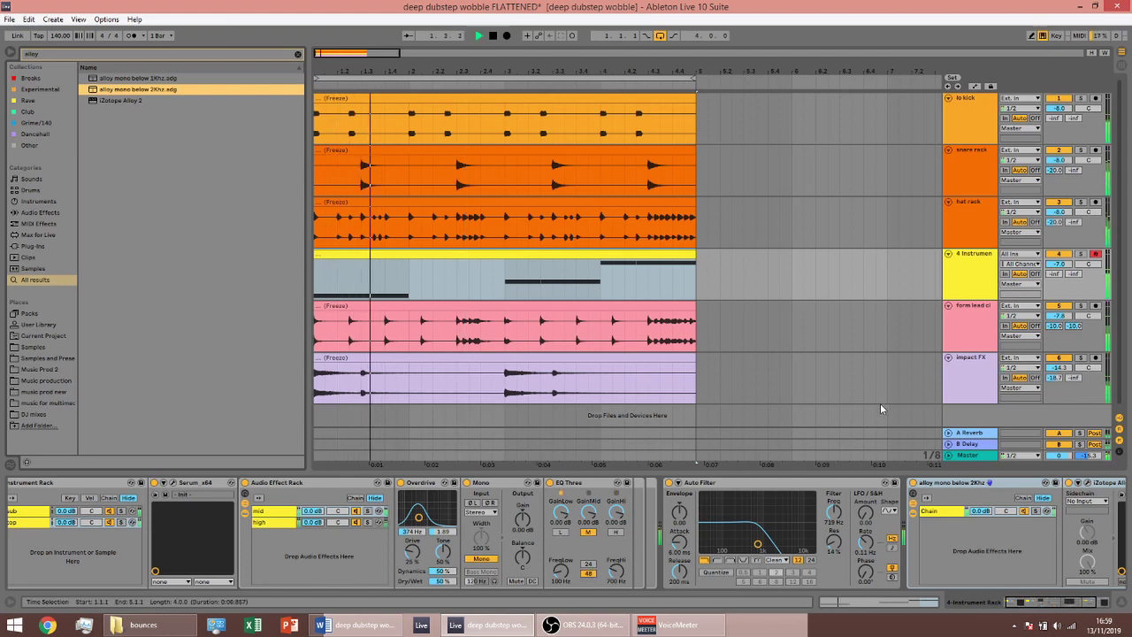
{"action": "key", "text": "space"}
Add an EQ Eight at the end of the bass track's device chain, set its first band to the steep low cut, and play it
{"action": "left_click", "coordinate": [1042, 482]}
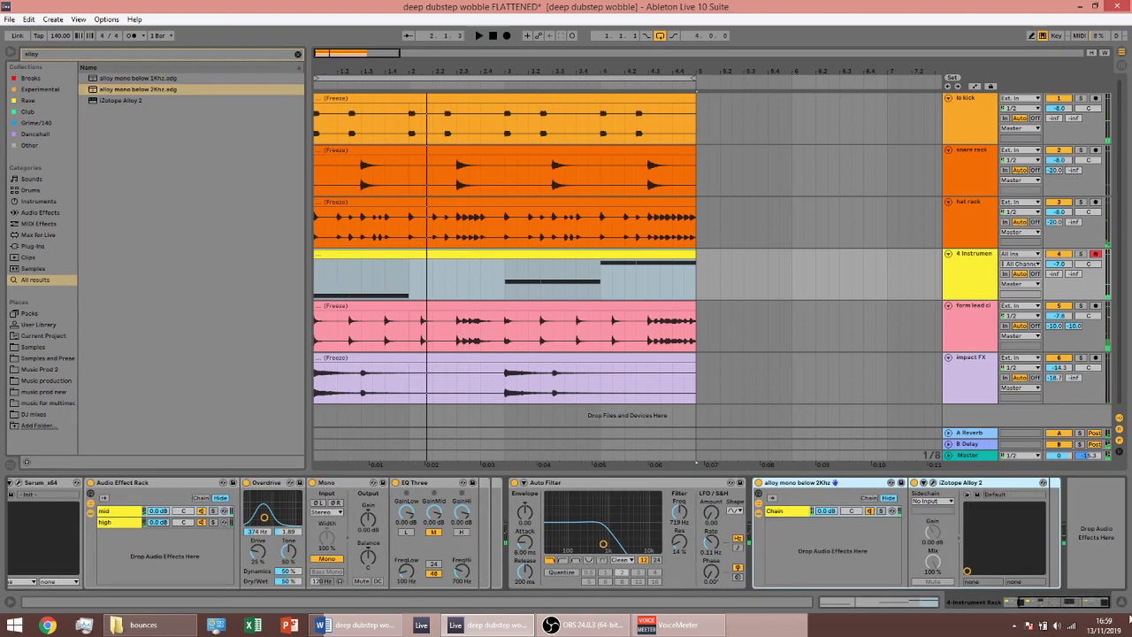
{"action": "key", "text": "ctrl+f"}
{"action": "type", "text": "eq"}
{"action": "left_click_drag", "start_coordinate": [101, 88], "coordinate": [1074, 483]}
{"action": "left_click", "coordinate": [884, 574]}
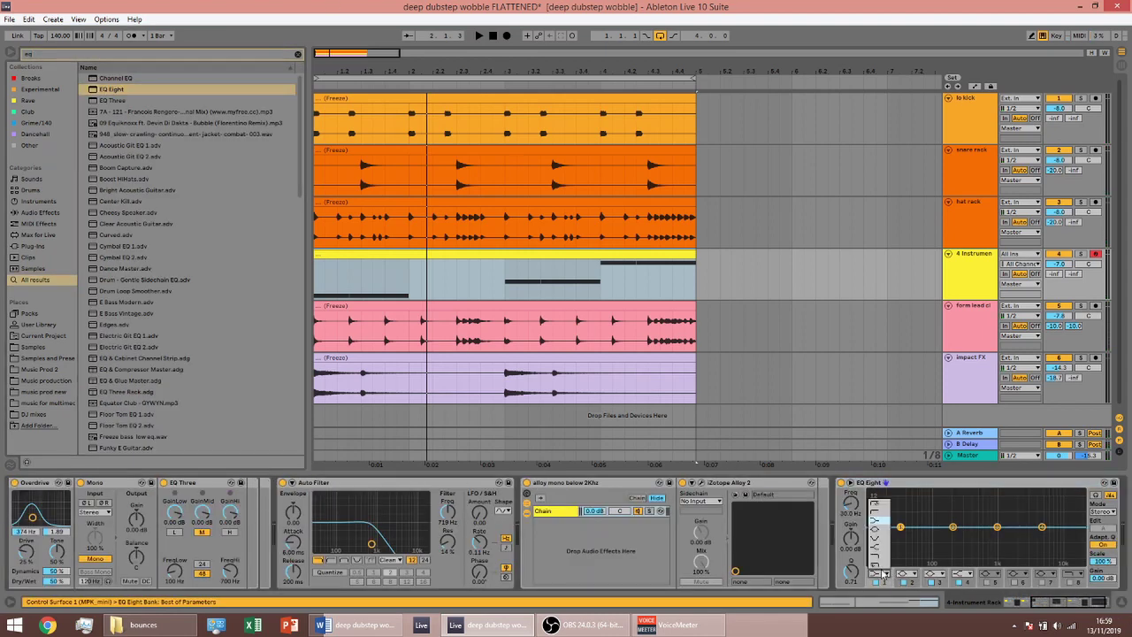
{"action": "left_click", "coordinate": [871, 504]}
{"action": "key", "text": "space"}
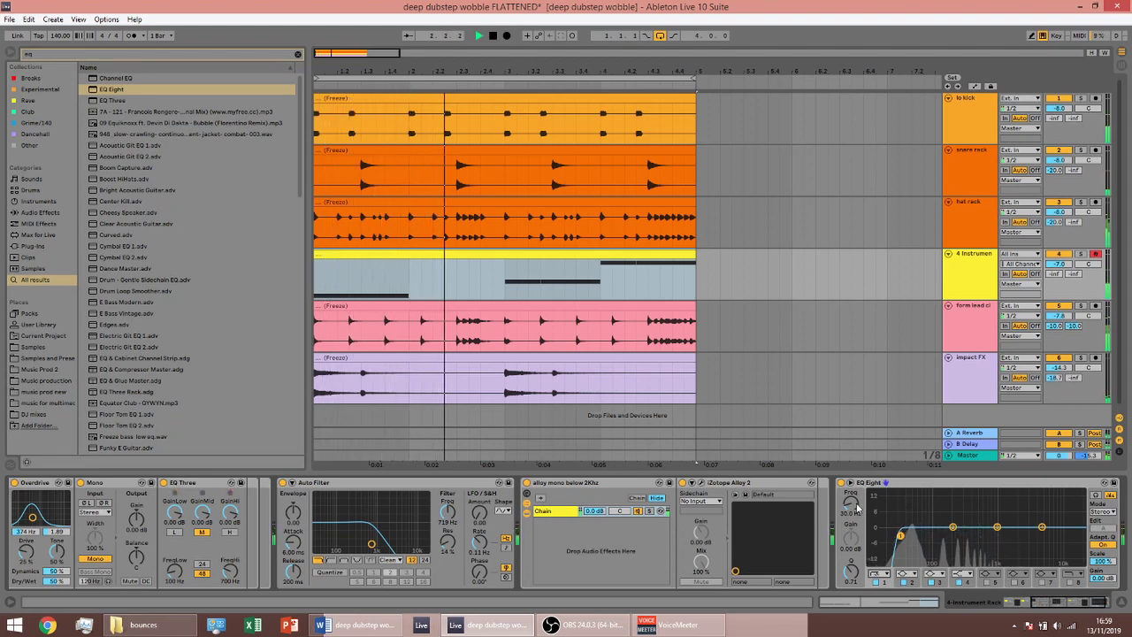
{"action": "key", "text": "space"}
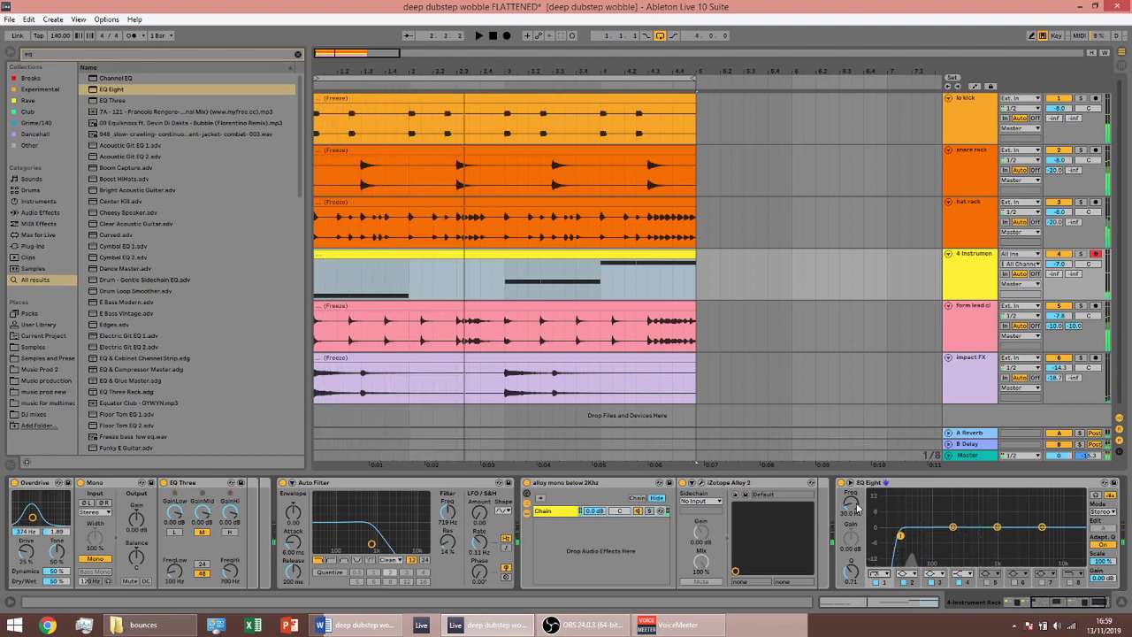
Check the bass track in temporary solo, set its volume to -6.0 dB and play it with the full mix
{"action": "left_click", "coordinate": [1080, 253]}
{"action": "key", "text": "space"}
{"action": "left_click_drag", "start_coordinate": [1057, 273], "coordinate": [1058, 228]}
{"action": "key", "text": "space"}
{"action": "left_click", "coordinate": [1080, 254]}
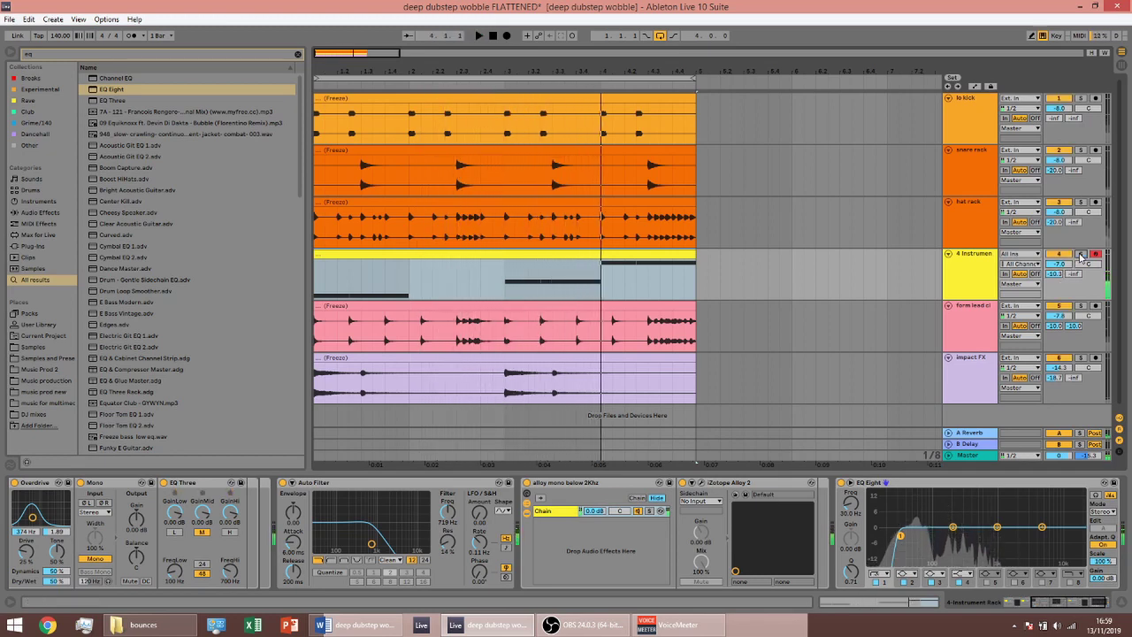
{"action": "key", "text": "space"}
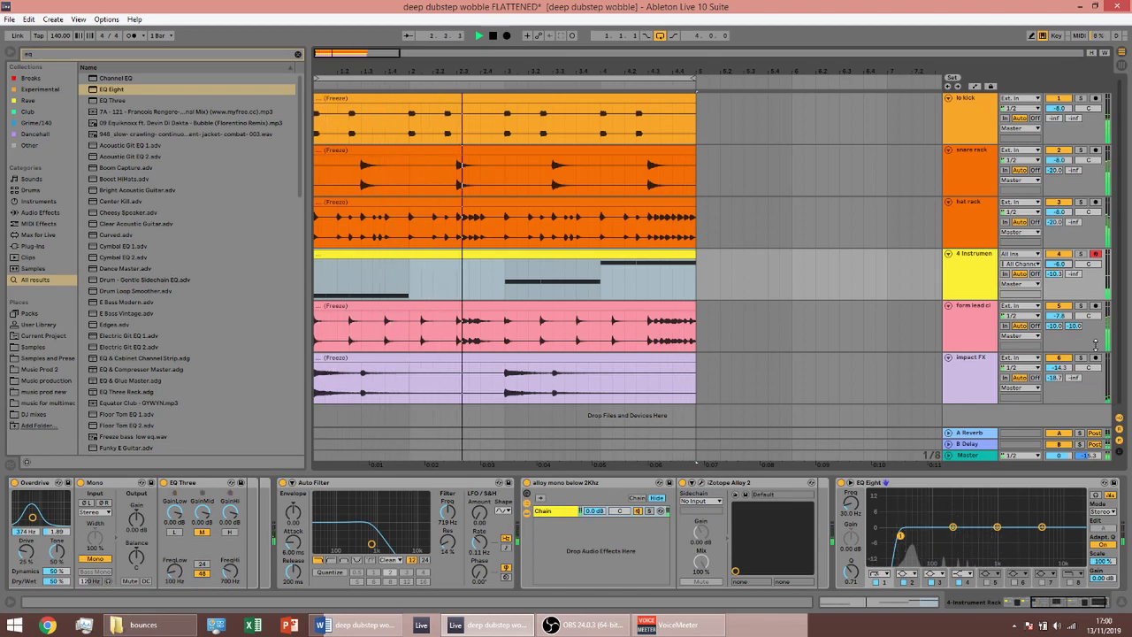
{"action": "key", "text": "space"}
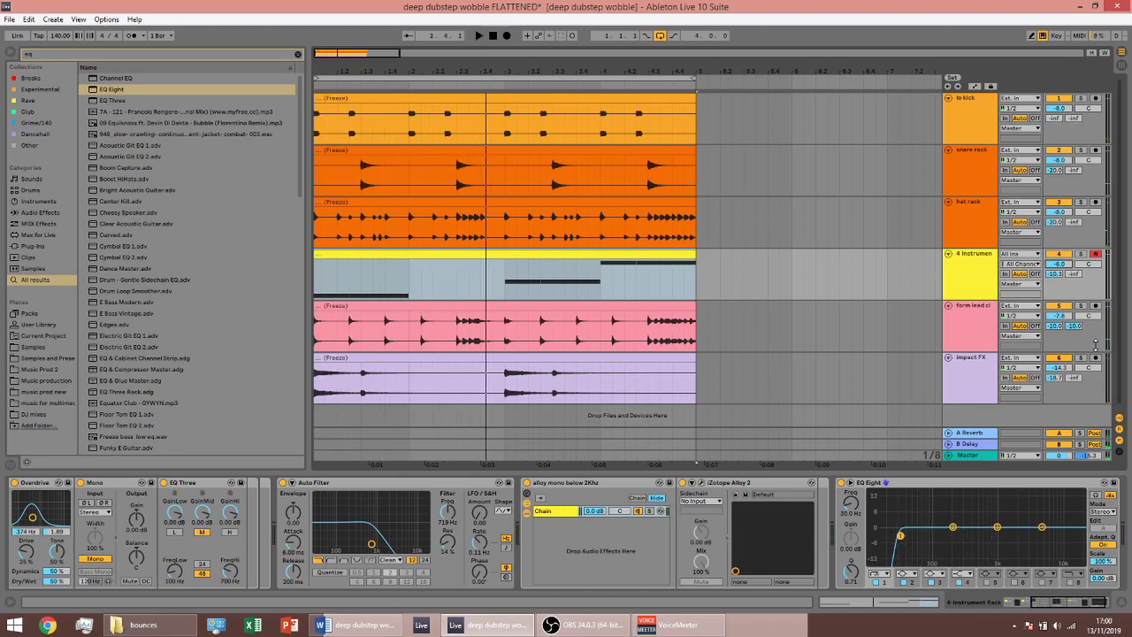